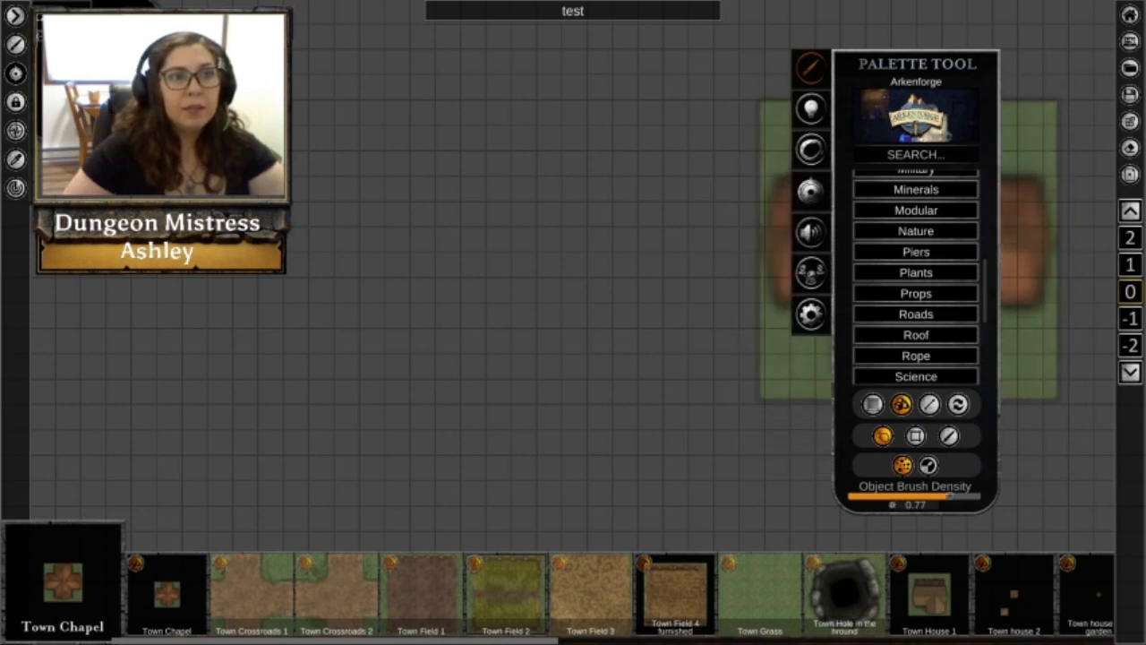
Place the Town House 1 asset from the Modular Town category on the empty map
click(922, 213)
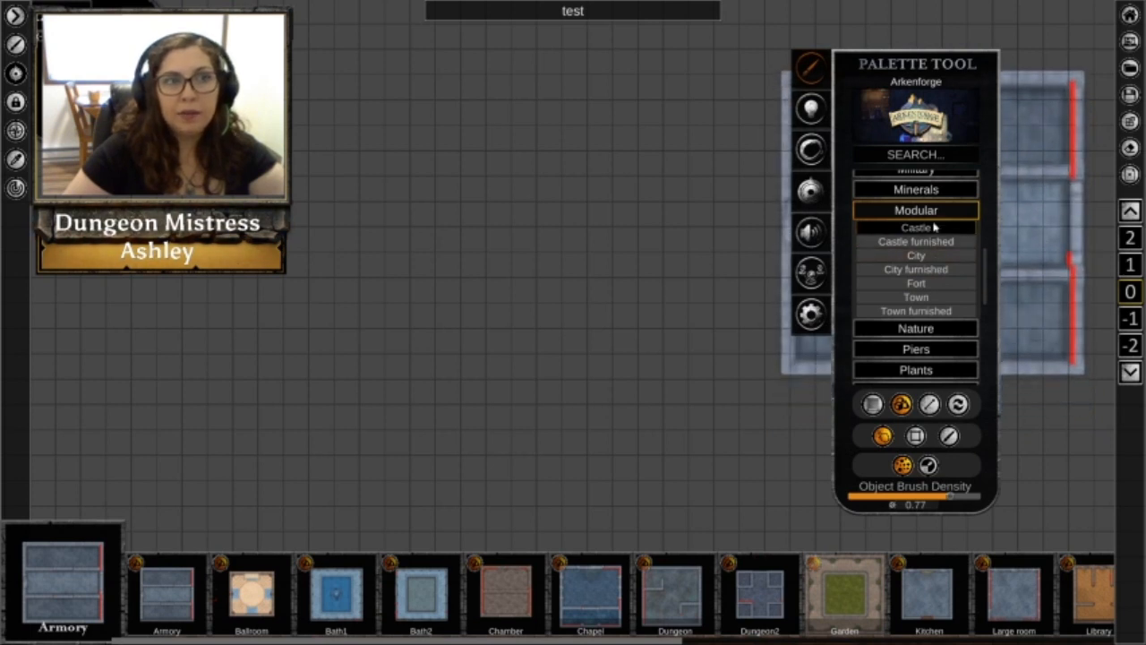
click(931, 303)
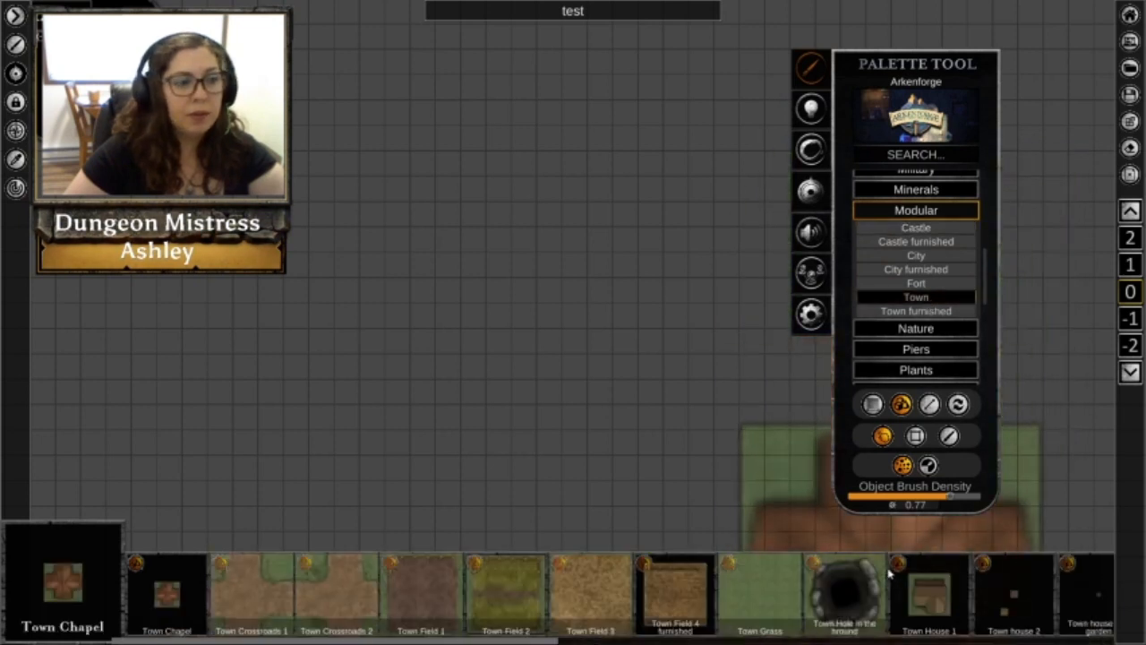
drag(532, 641, 813, 621)
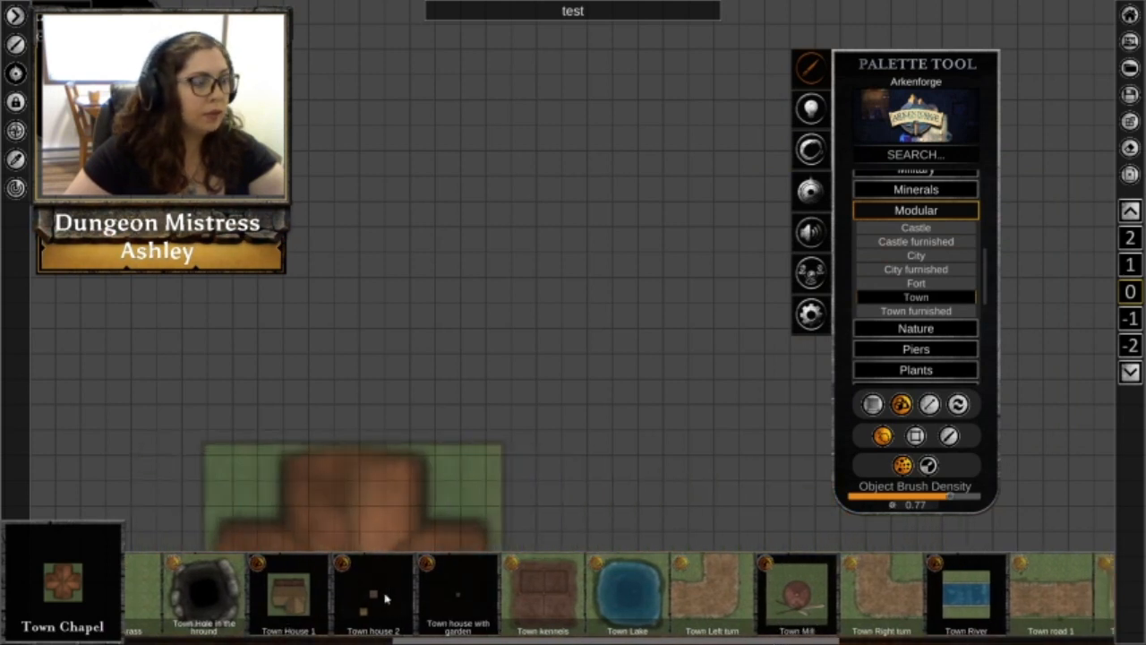
click(304, 609)
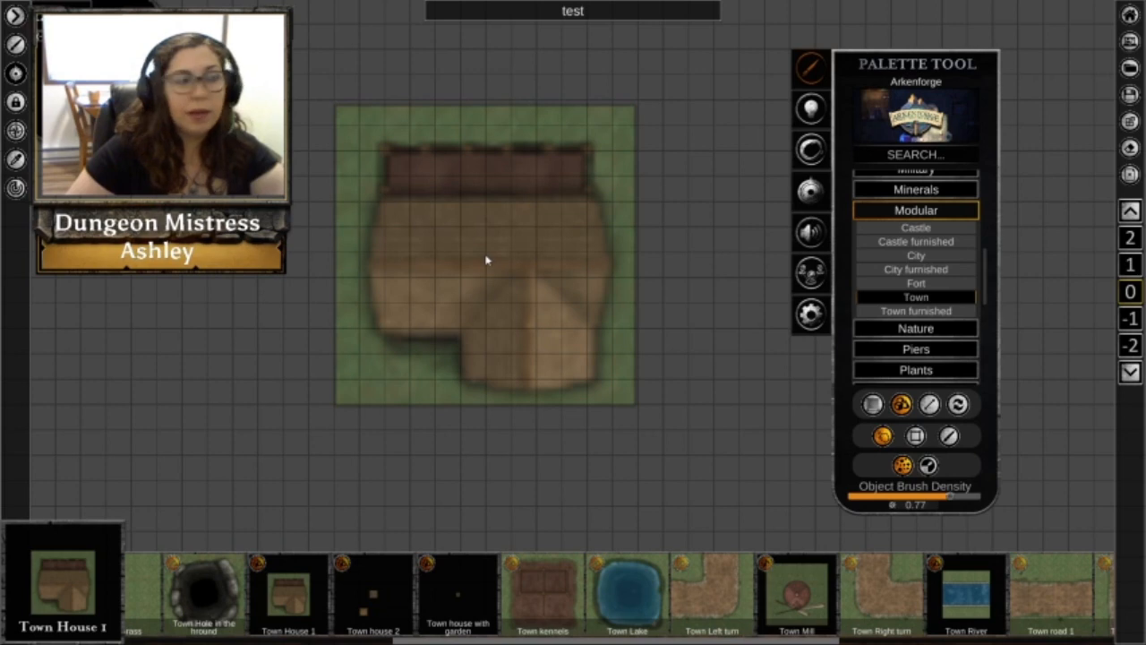
click(488, 258)
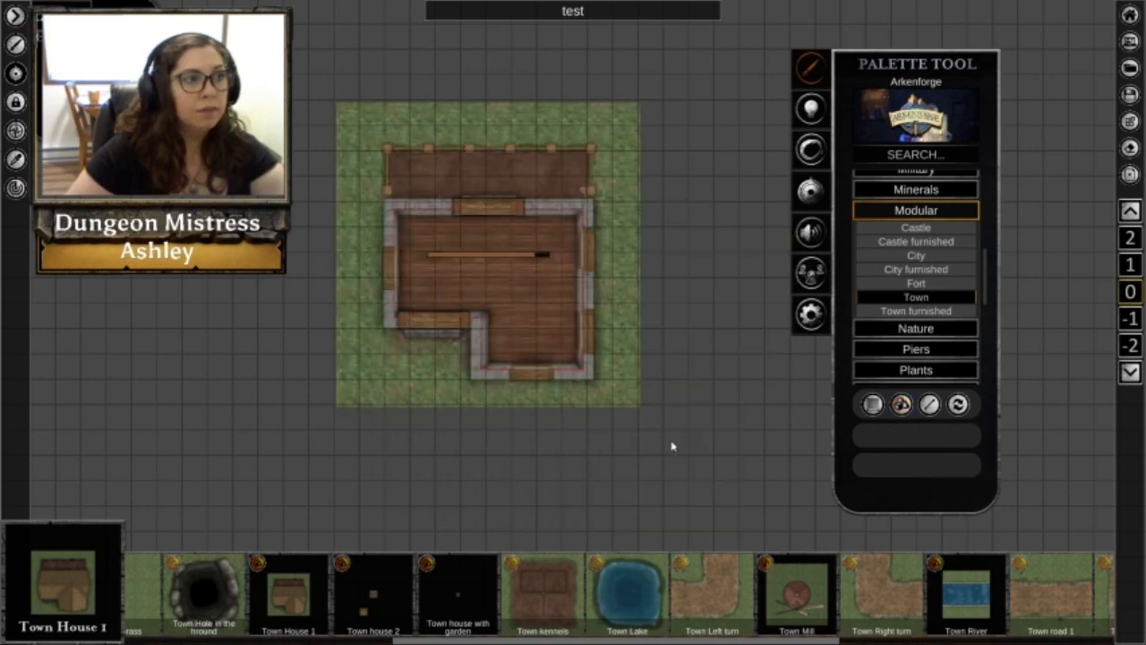
Unlock the placed town house so its pieces can be edited, and deselect it
middle_drag(526, 456, 612, 553)
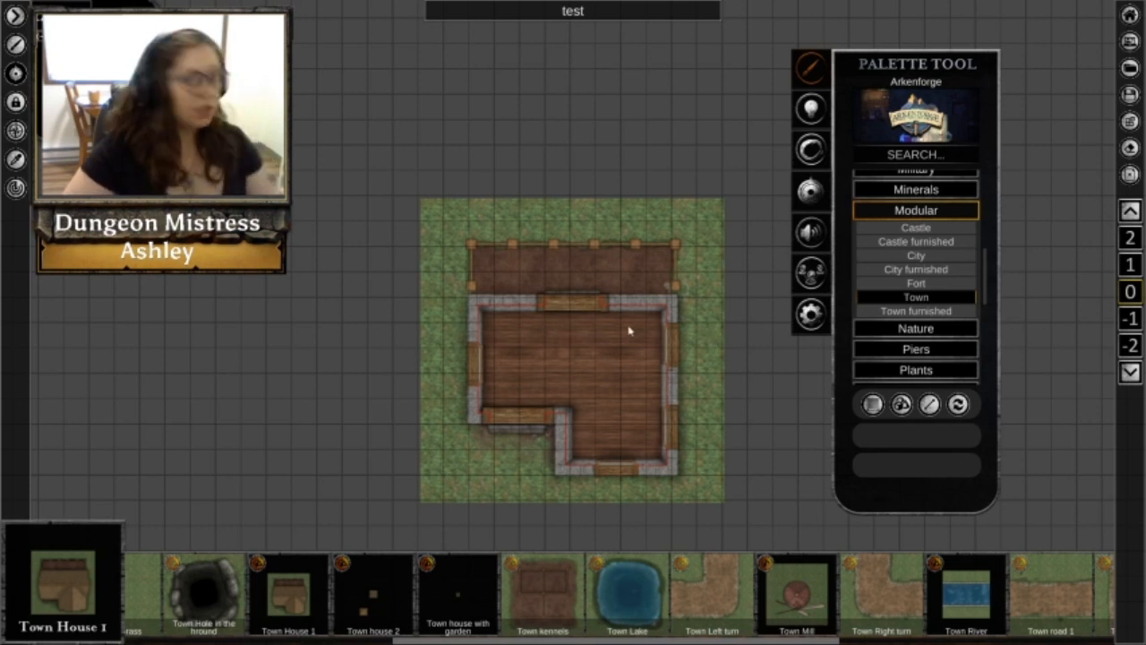
right_click(578, 358)
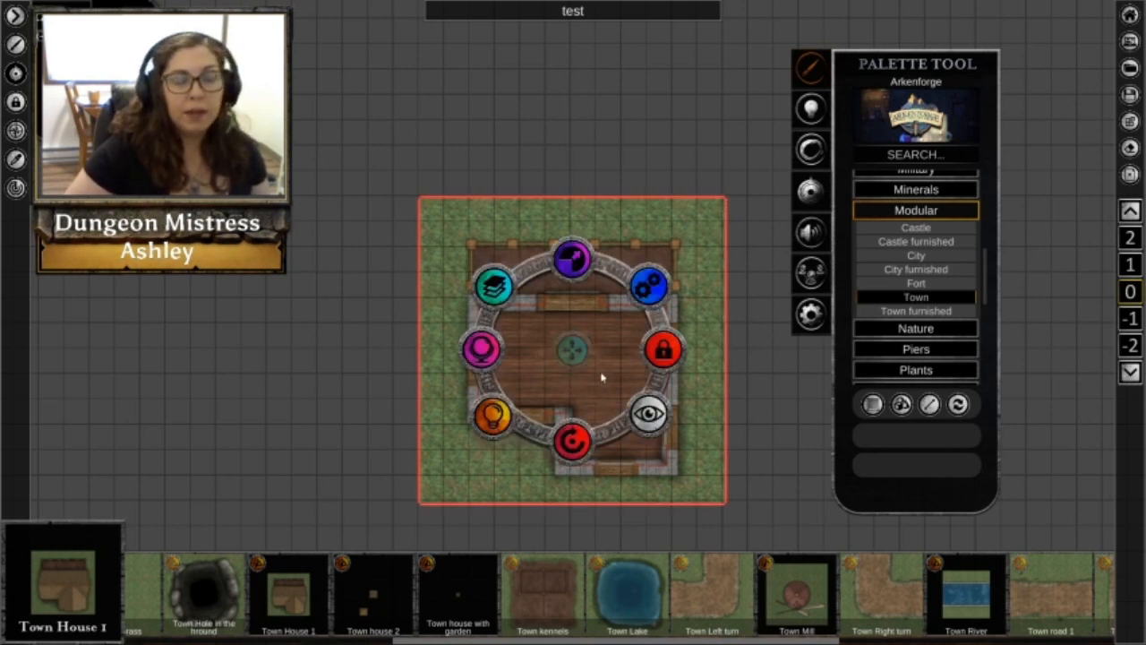
click(663, 352)
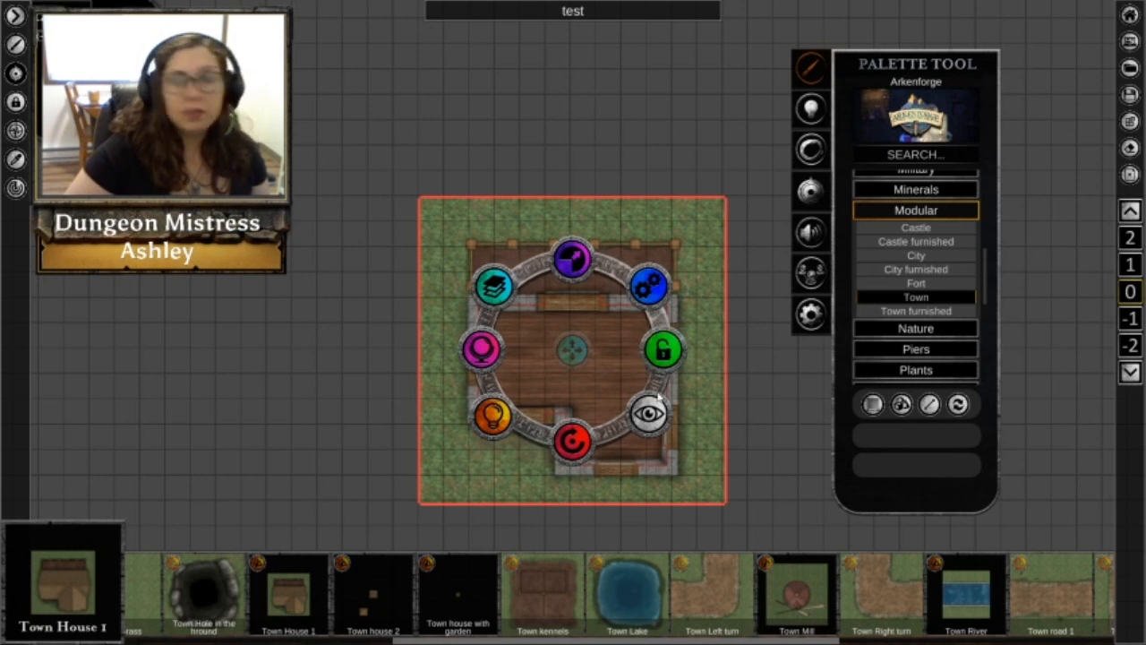
click(764, 409)
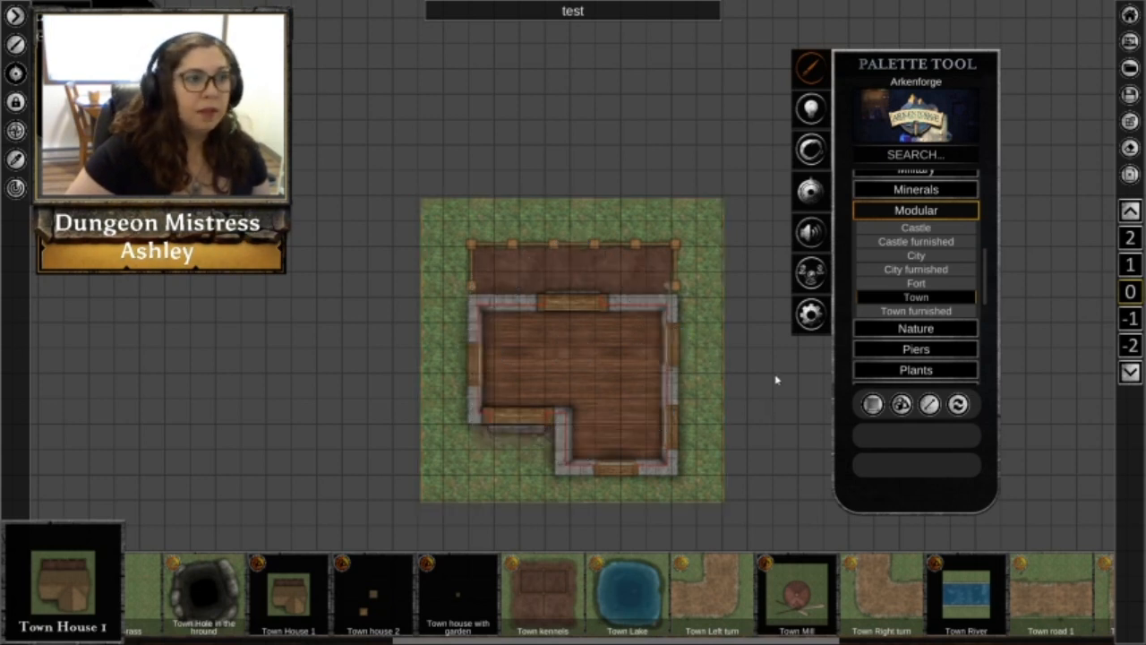
Erase the grass tiles surrounding the town house with the eraser limited to tiles
click(1131, 148)
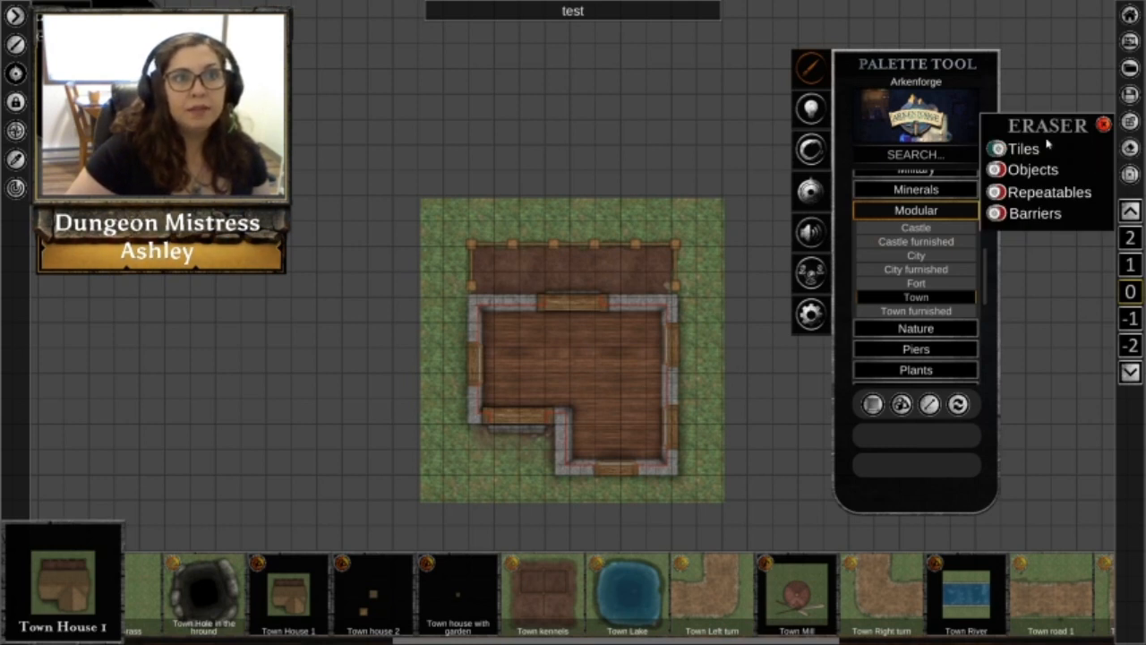
click(706, 273)
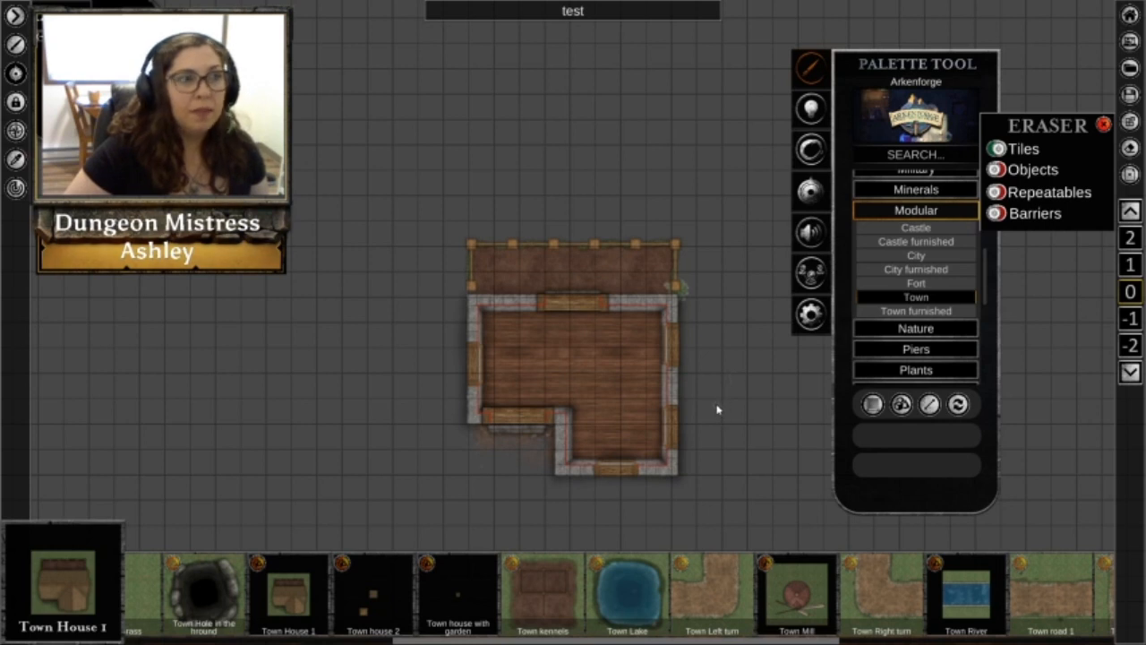
click(1104, 126)
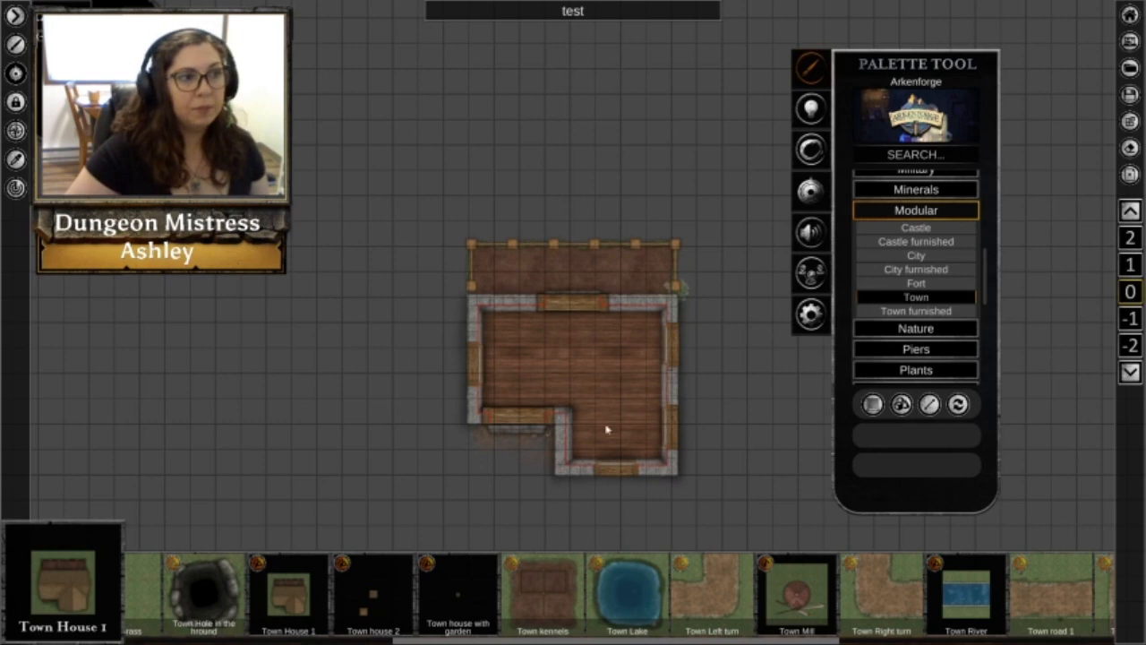
scroll(617, 397, up, 3)
drag(516, 110, 809, 543)
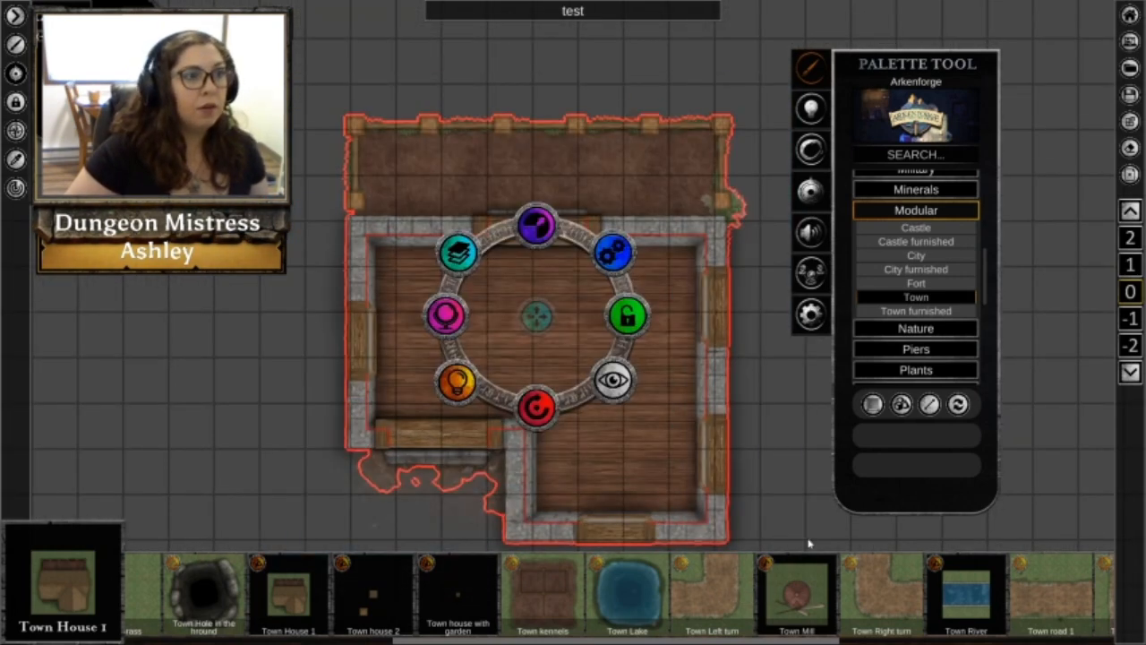
click(624, 258)
click(631, 316)
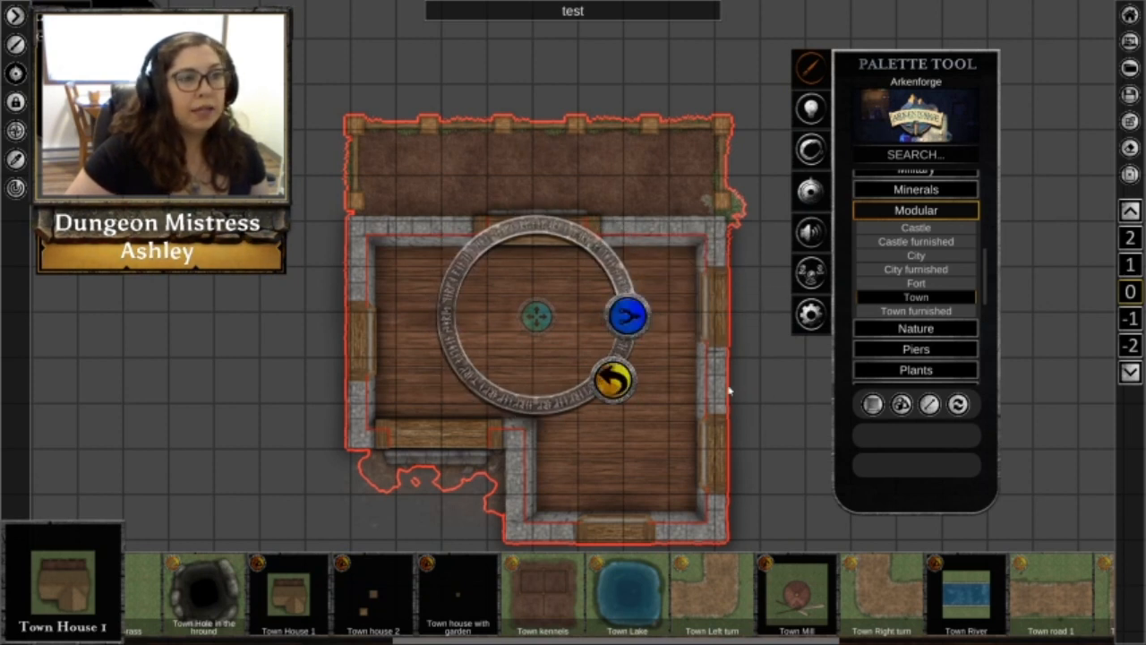
click(754, 394)
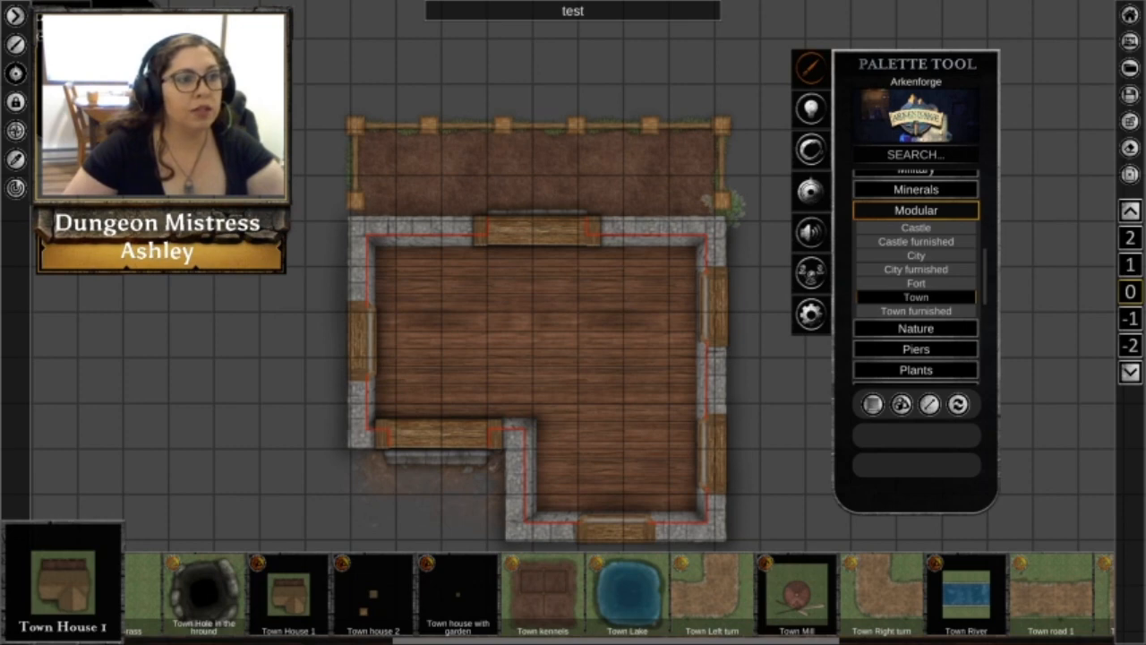
Select the barrier lines along the house walls, apart from the one at the upper-right corner, and delete them together
scroll(742, 415, up, 5)
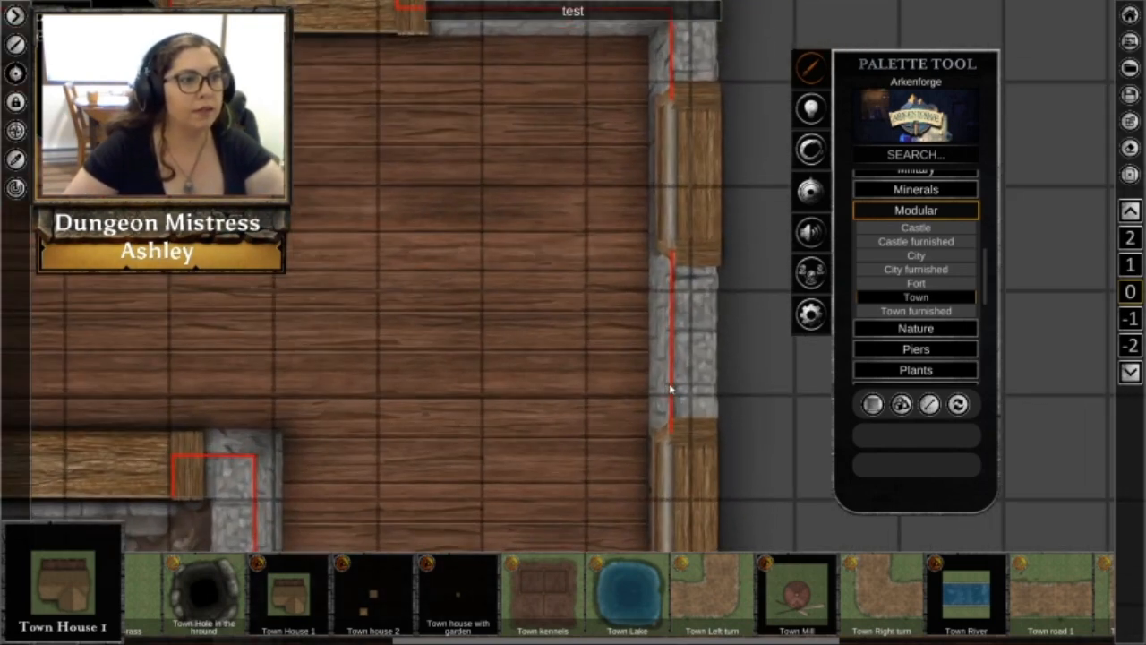
click(672, 388)
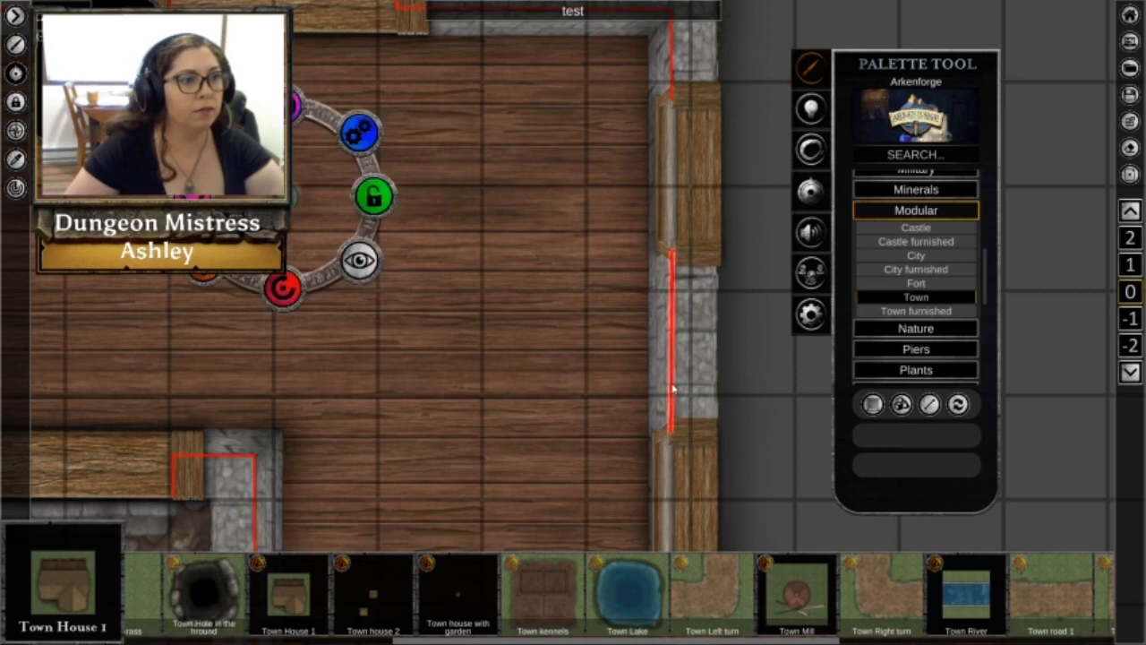
middle_drag(539, 415, 554, 201)
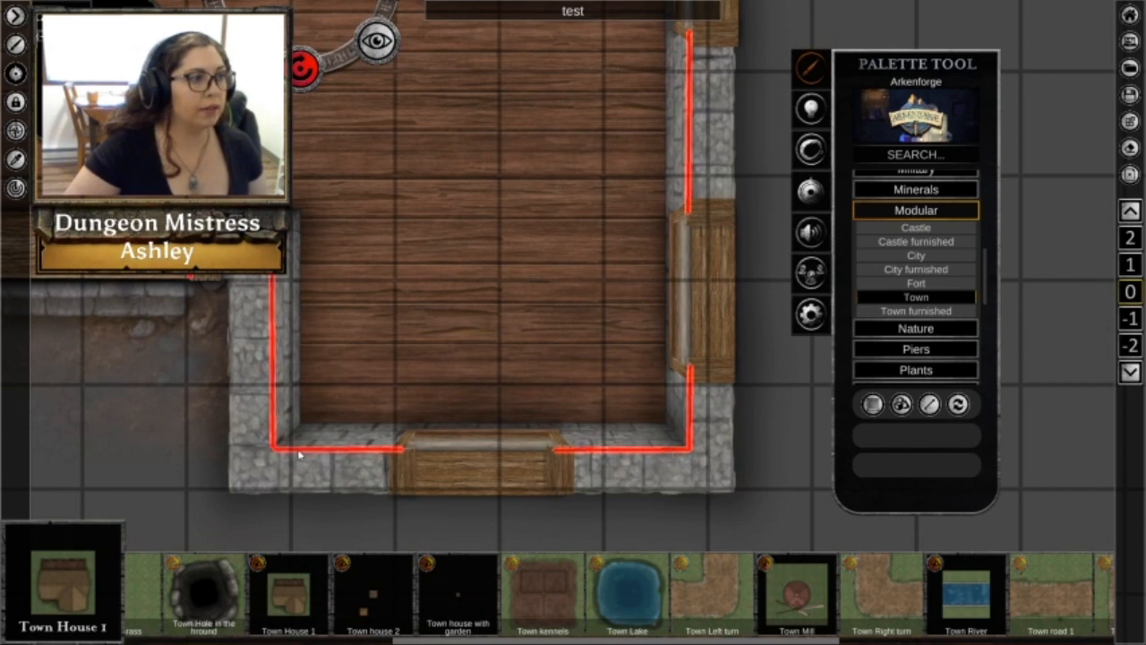
middle_drag(229, 243, 422, 621)
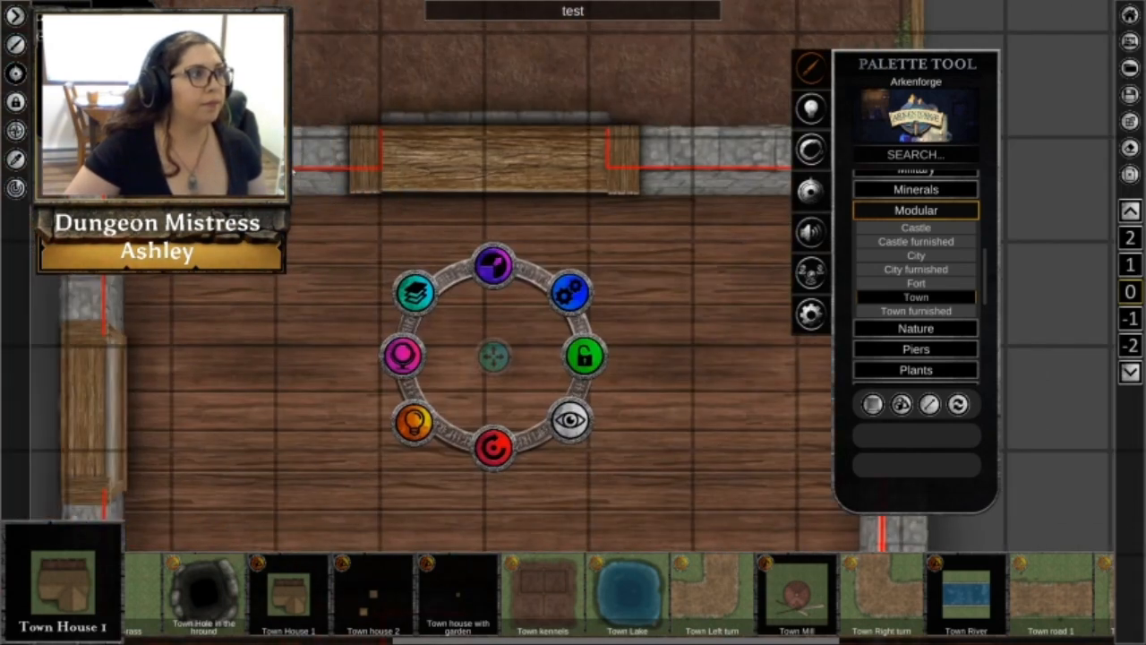
middle_drag(247, 277, 459, 139)
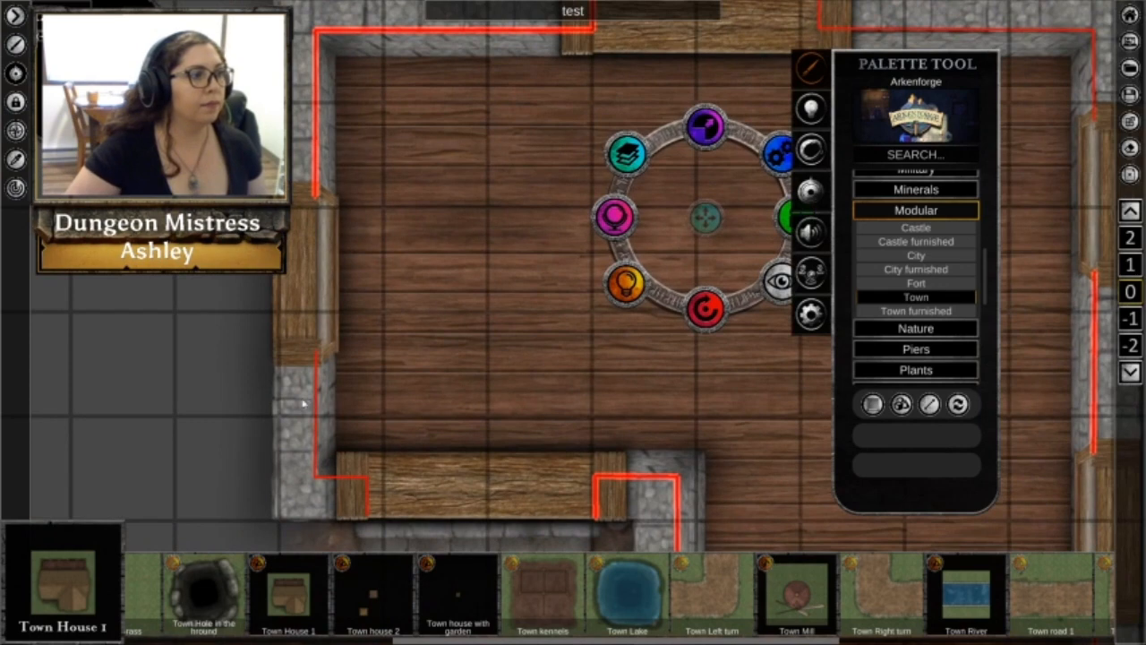
middle_drag(511, 395, 389, 363)
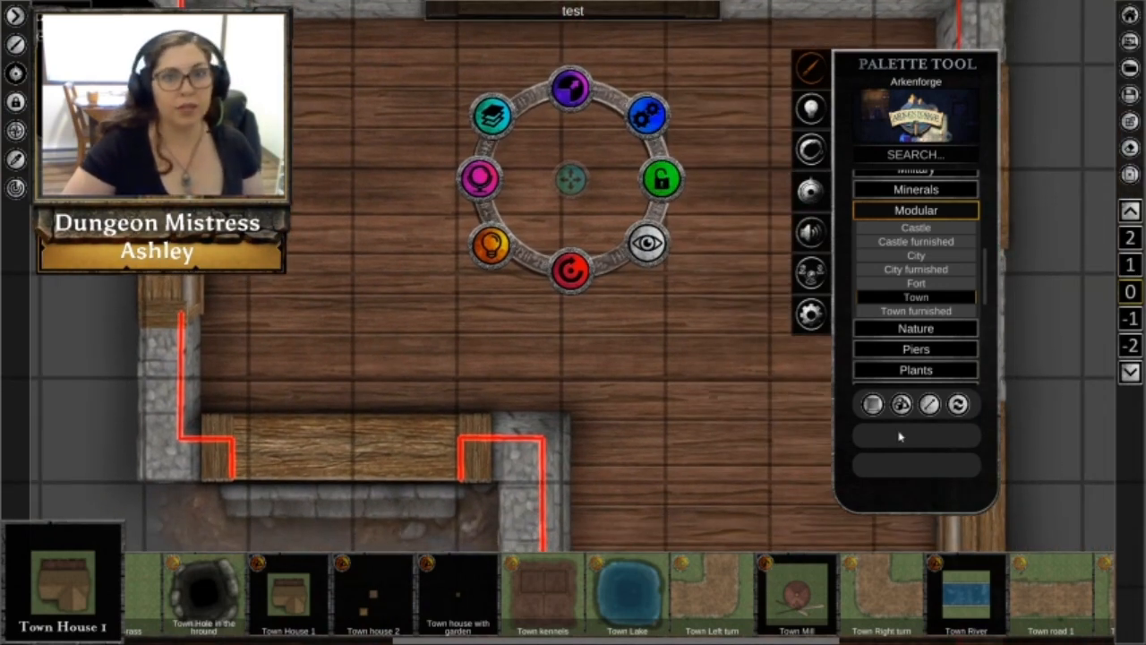
key(Delete)
scroll(718, 370, down, 3)
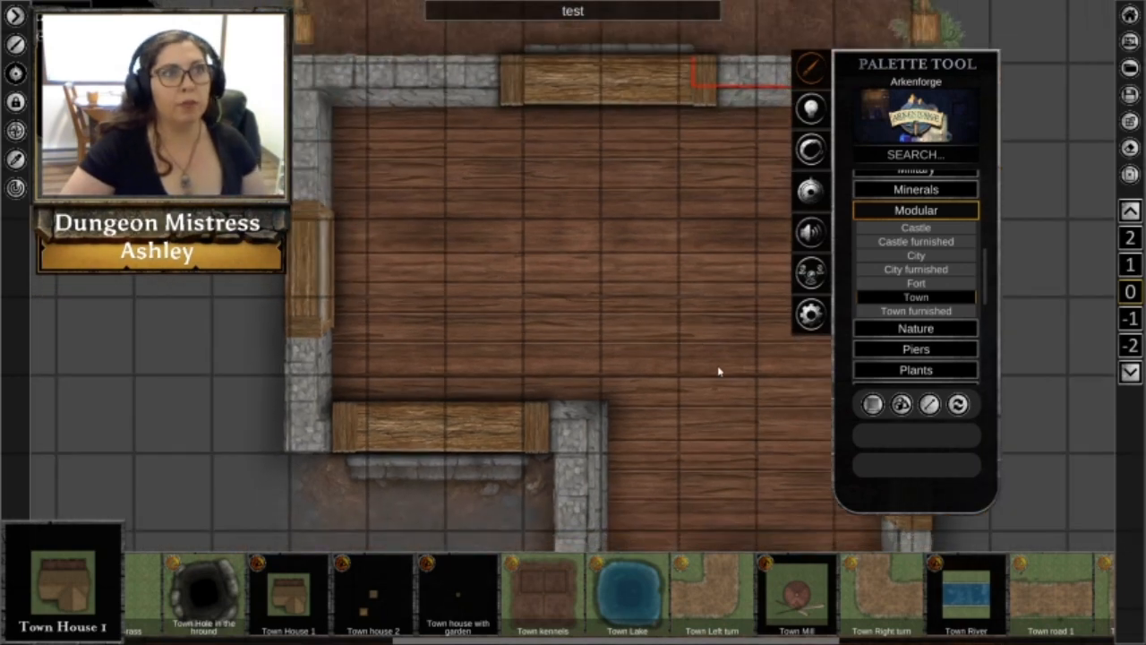
Delete the remaining barrier line at the upper-right corner of the house
middle_drag(618, 296, 572, 355)
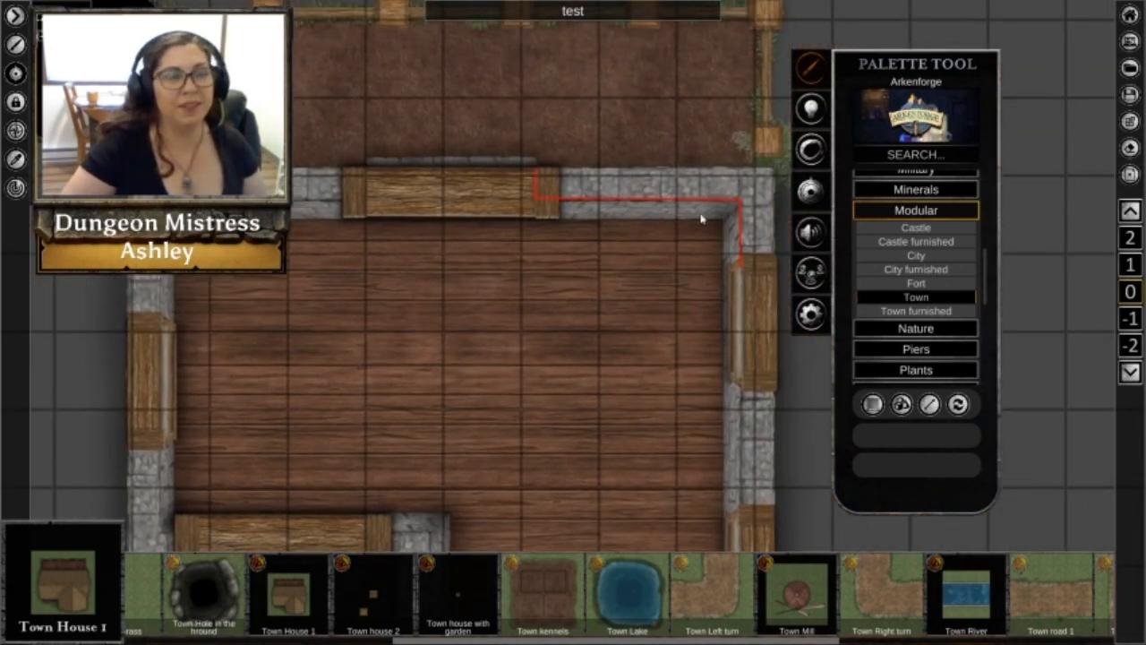
click(631, 203)
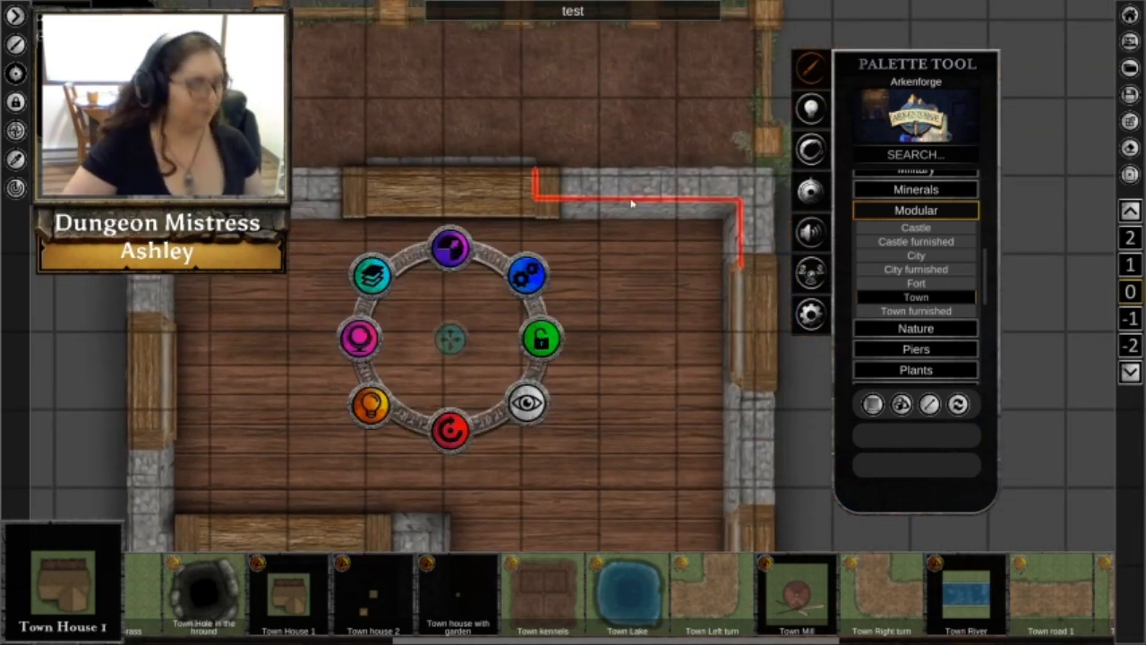
key(Delete)
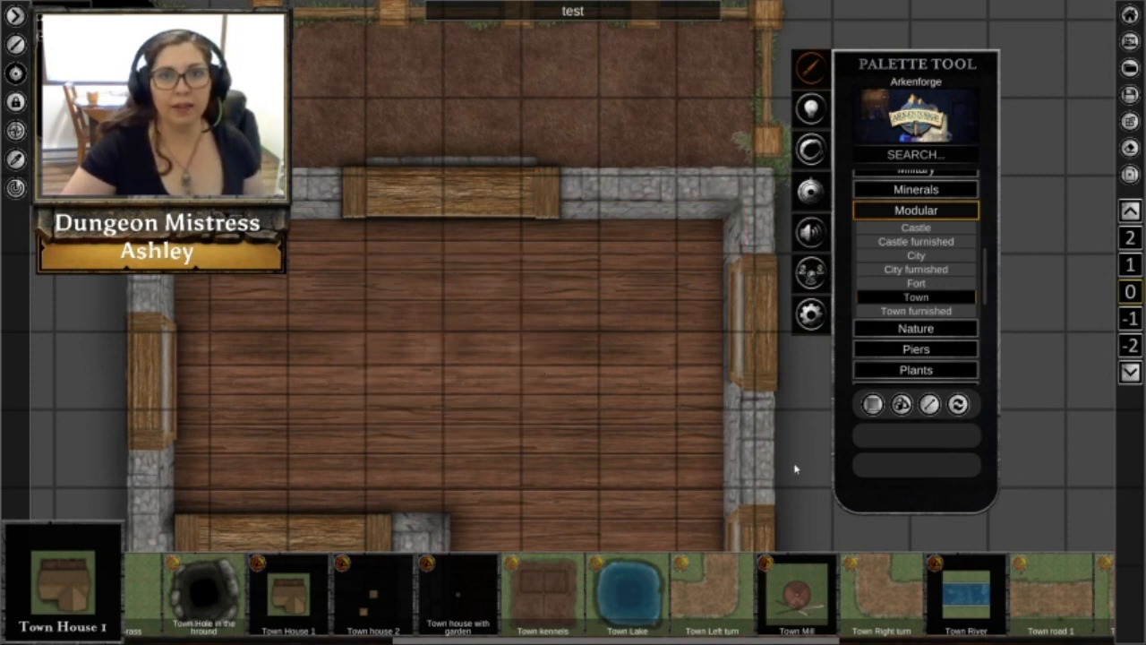
Move up to map level 1, which holds the roof of the house
scroll(603, 261, down, 3)
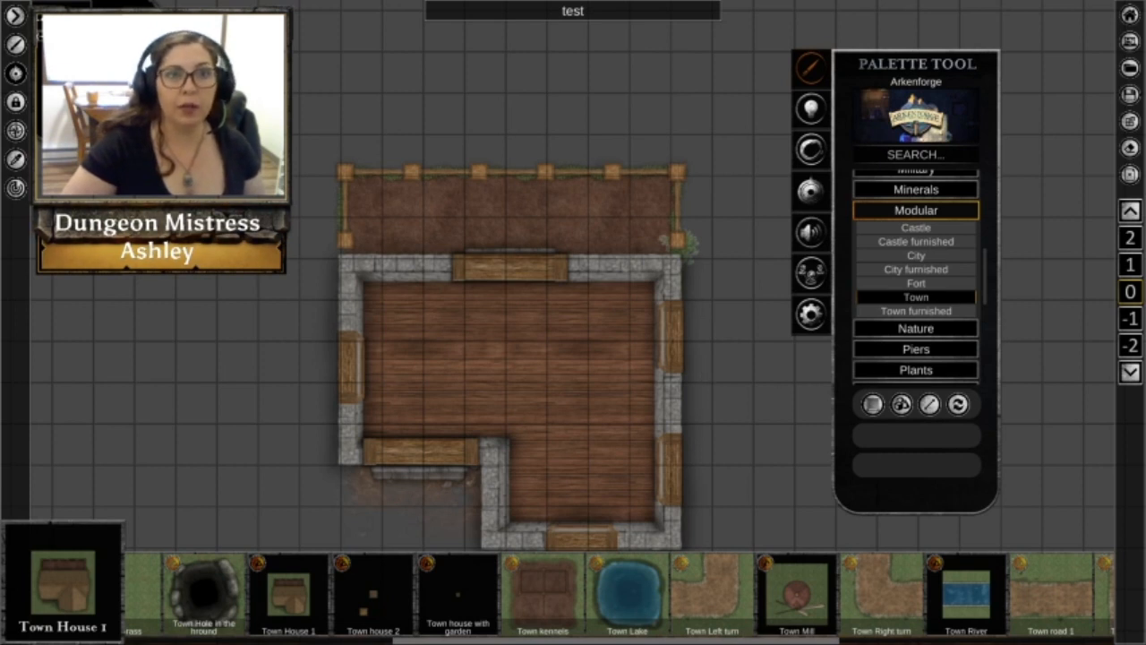
click(1130, 208)
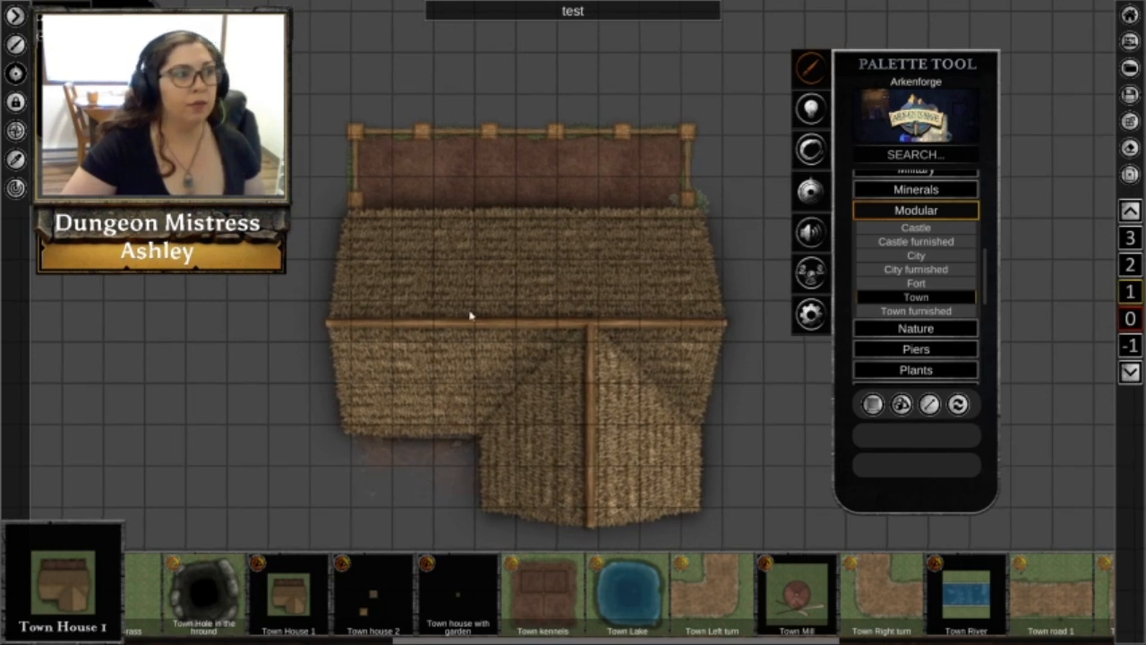
right_click(469, 315)
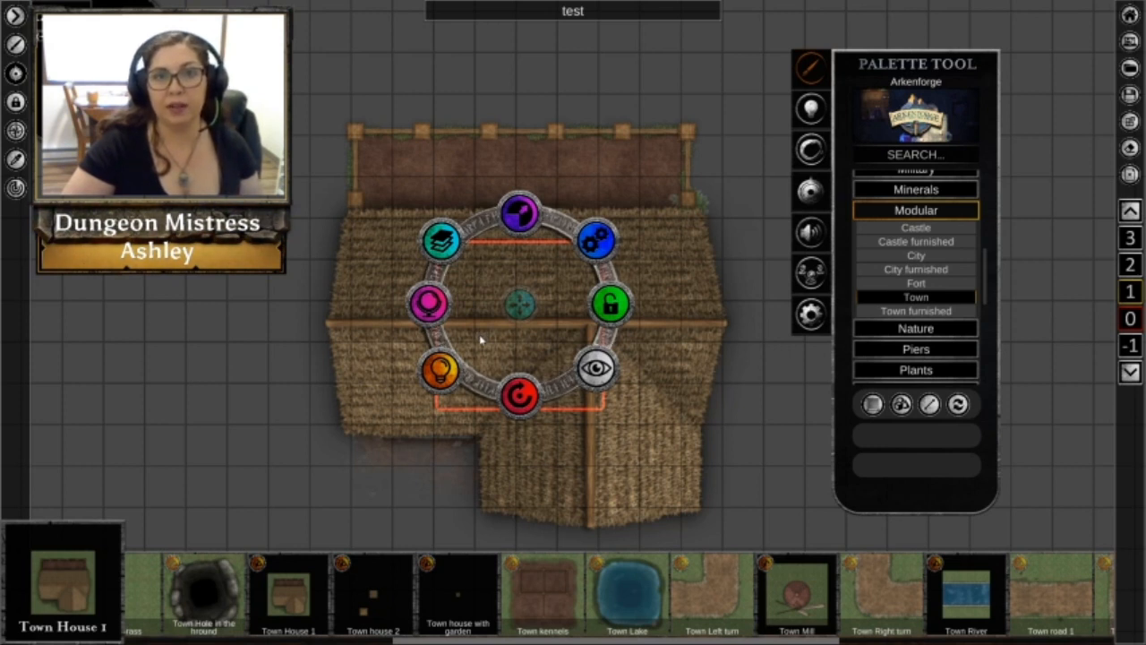
click(810, 189)
click(810, 70)
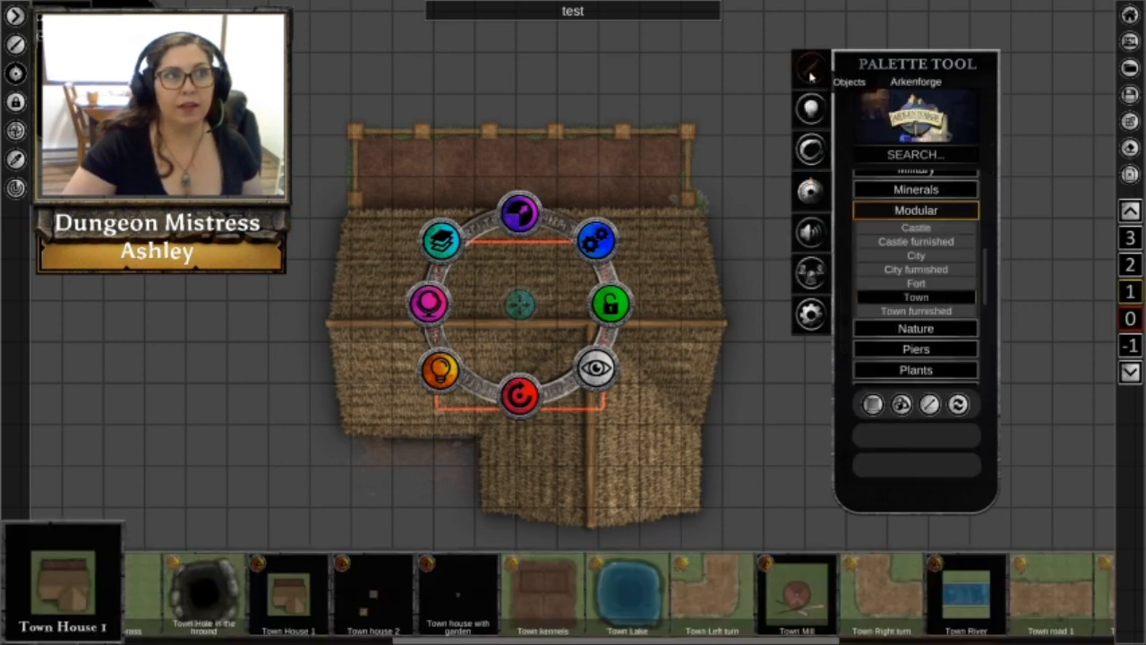
click(754, 408)
Select all the roof pieces of the house on level 1 and group them
middle_drag(755, 431, 749, 351)
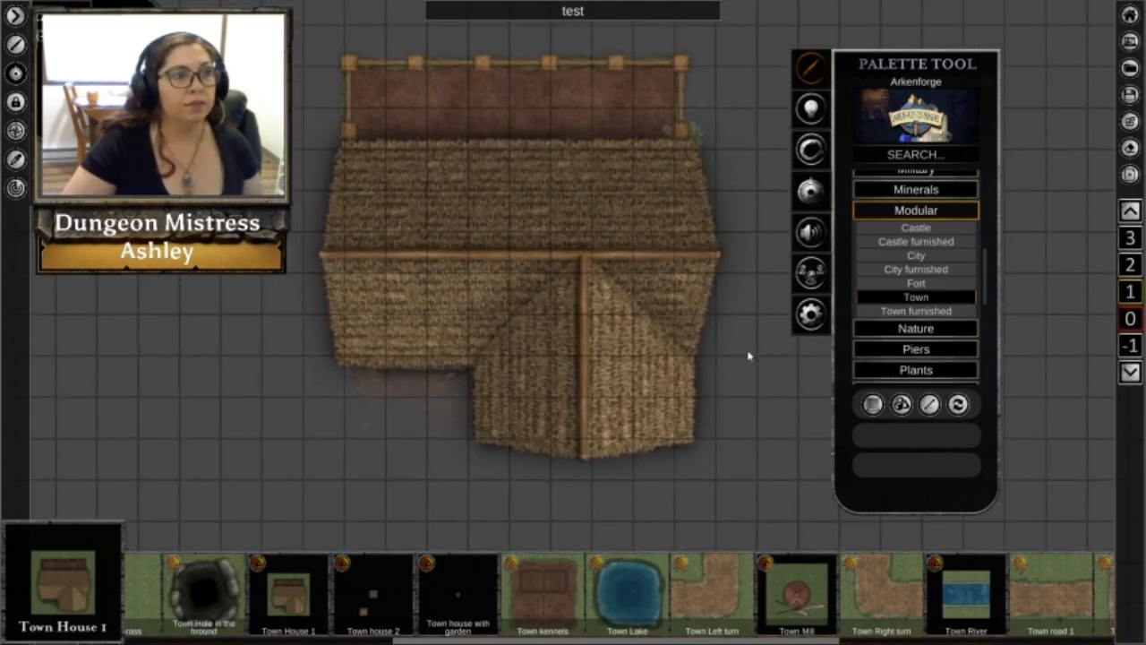
scroll(752, 363, down, 2)
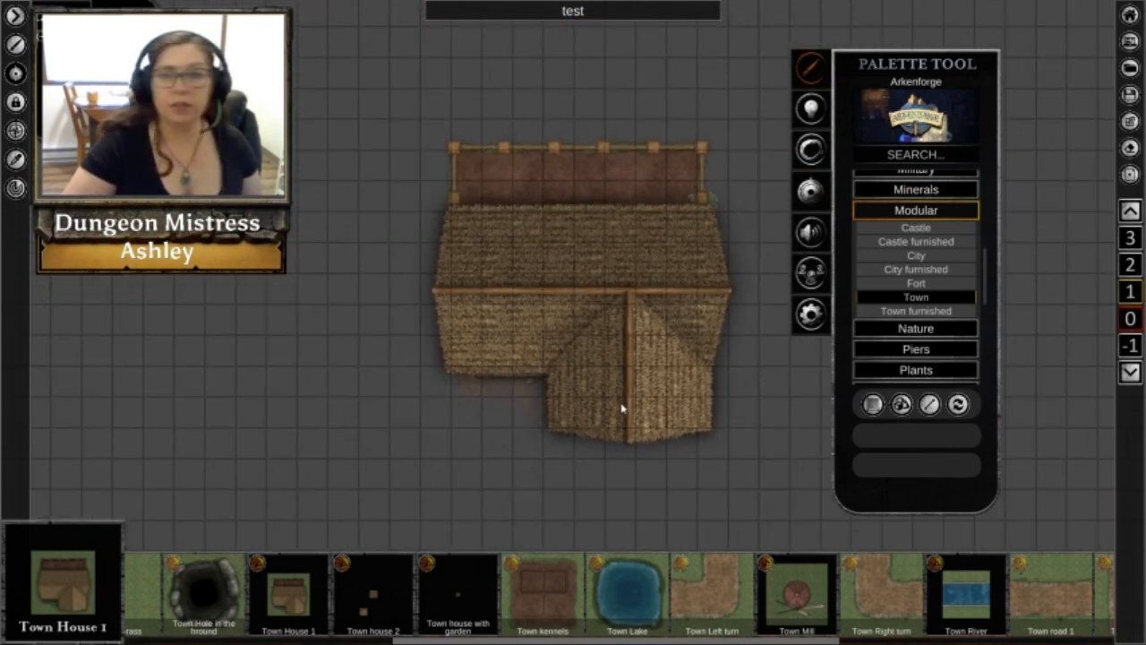
drag(417, 201, 759, 468)
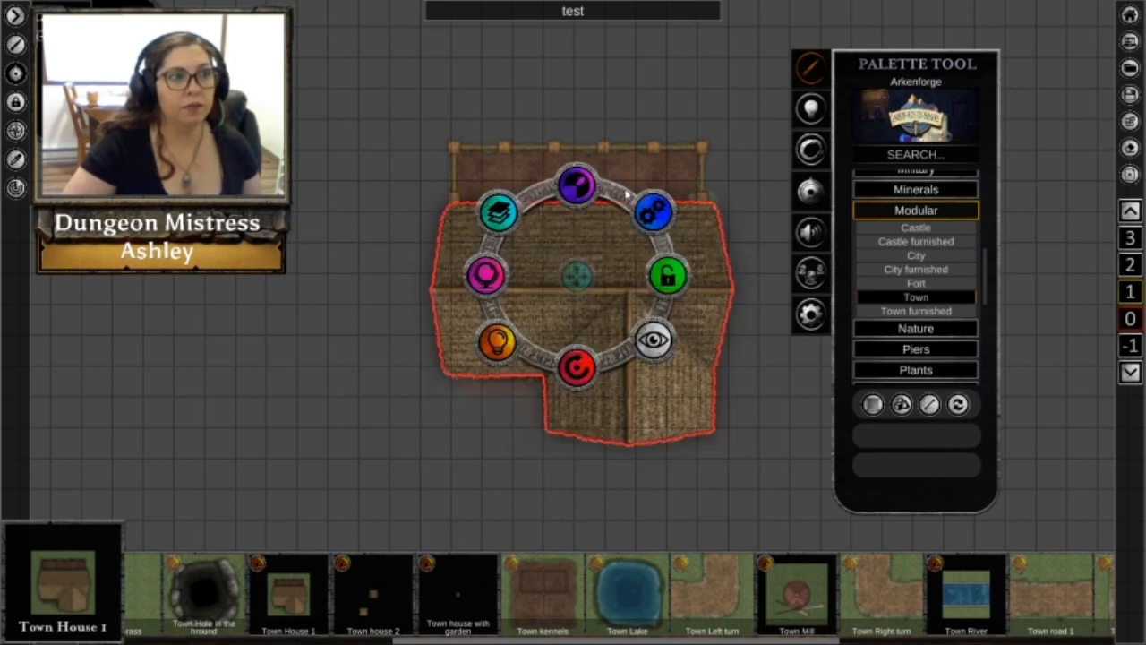
click(654, 213)
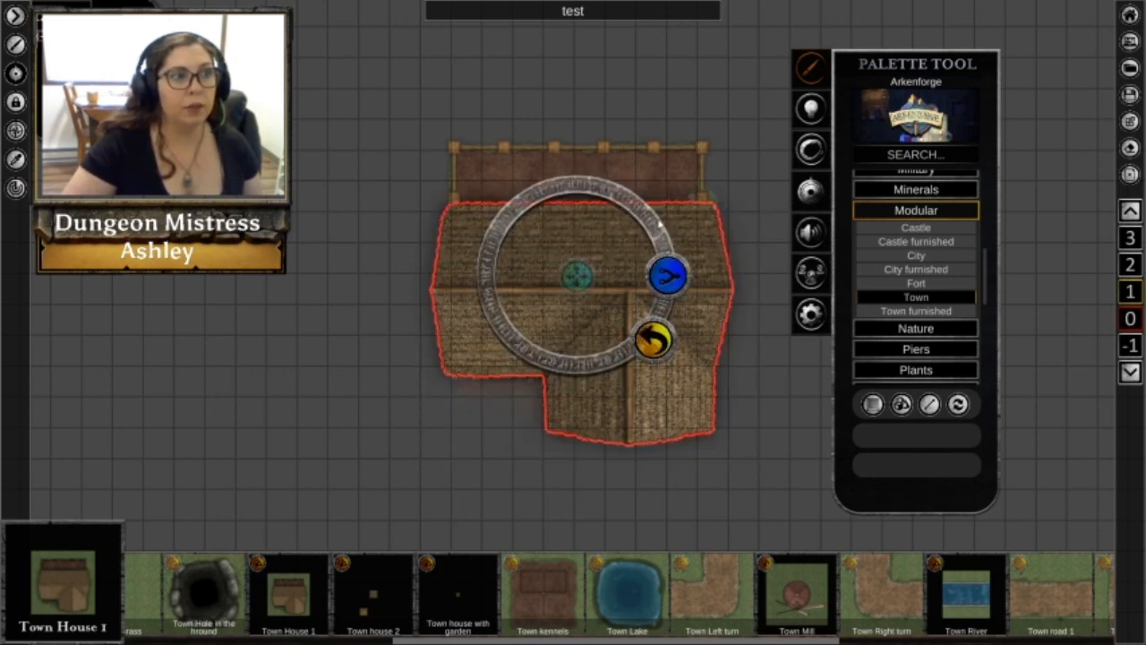
click(668, 282)
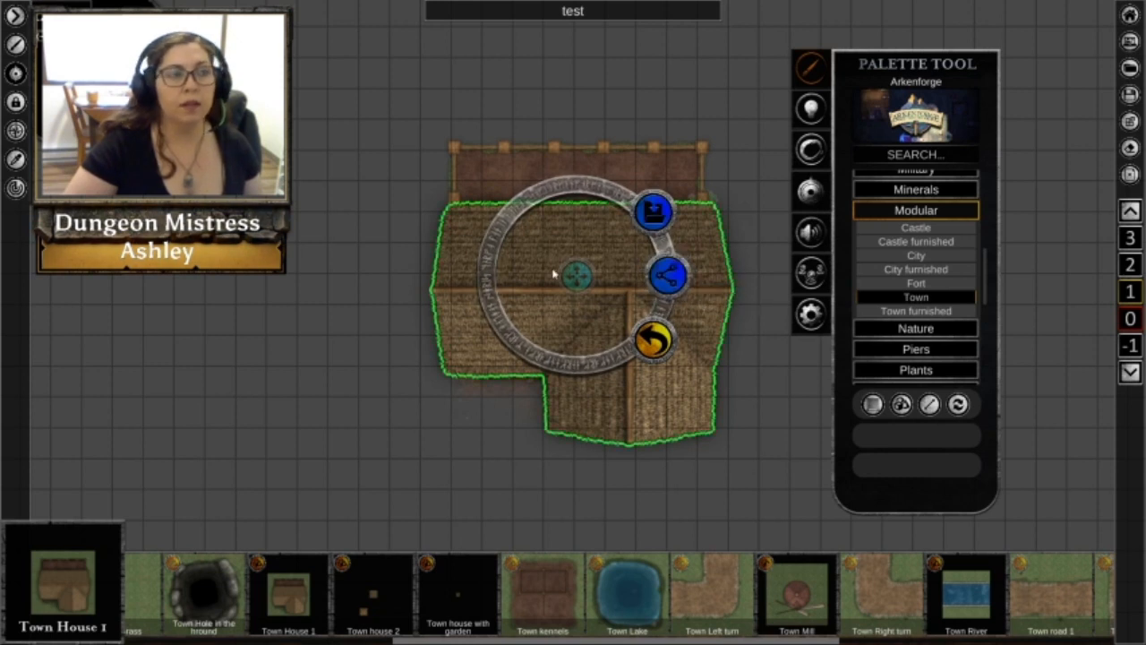
Move the grouped roof down one level so that it sits on the house's level 0
click(653, 342)
click(502, 220)
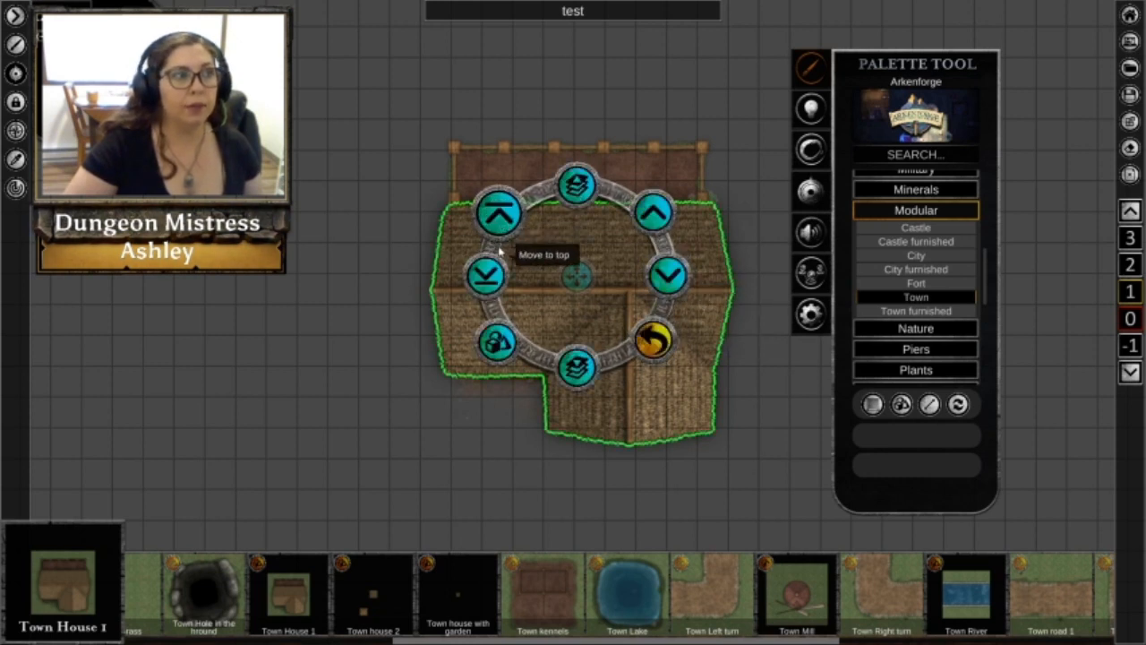
click(585, 374)
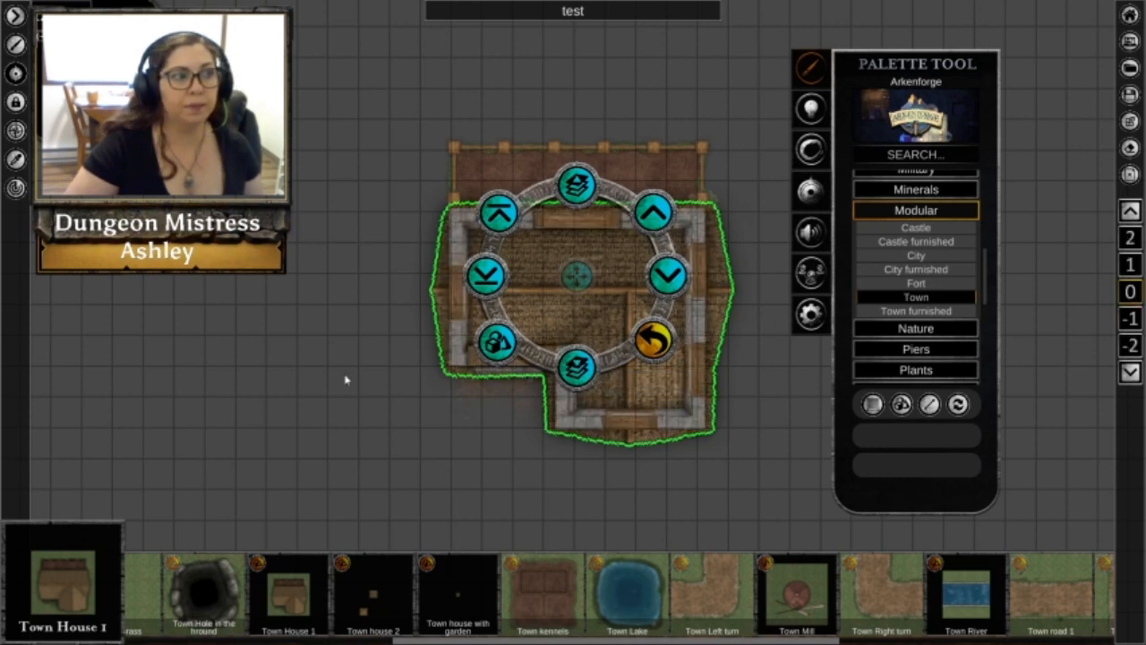
click(492, 433)
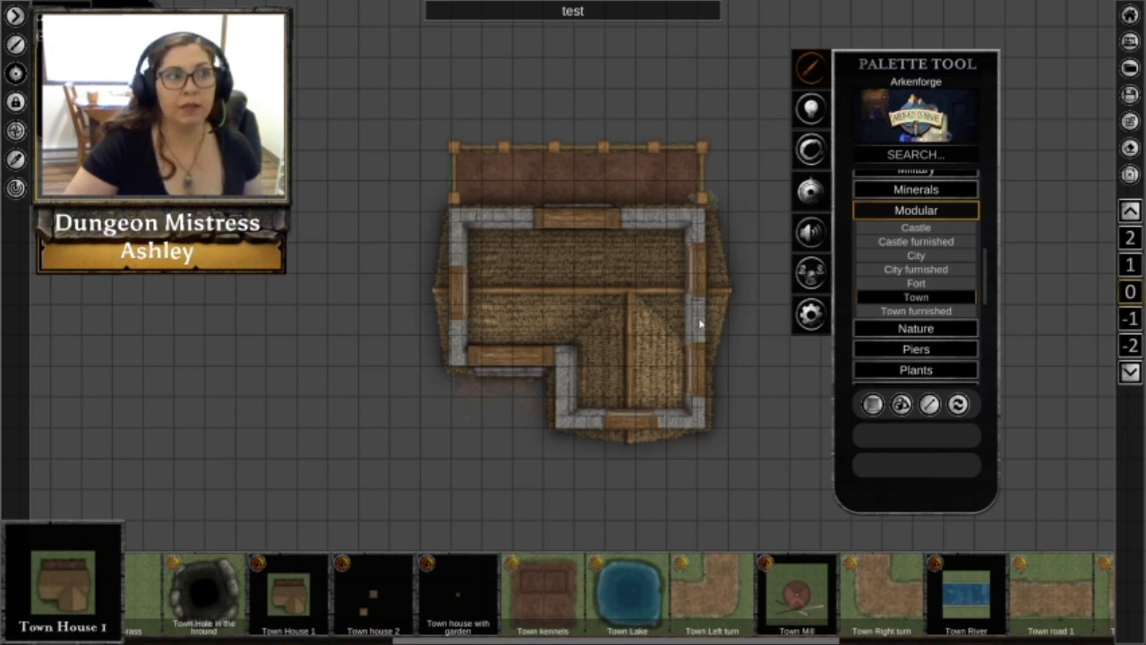
Swap the grouped roof to the object layer on level 0
click(603, 294)
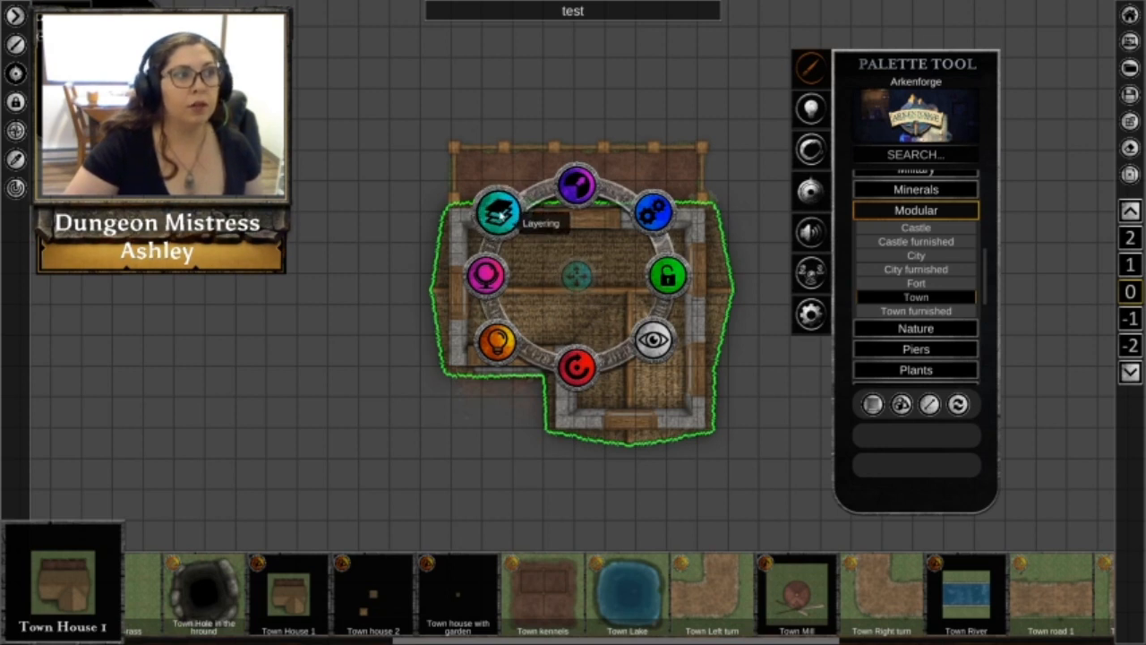
click(503, 213)
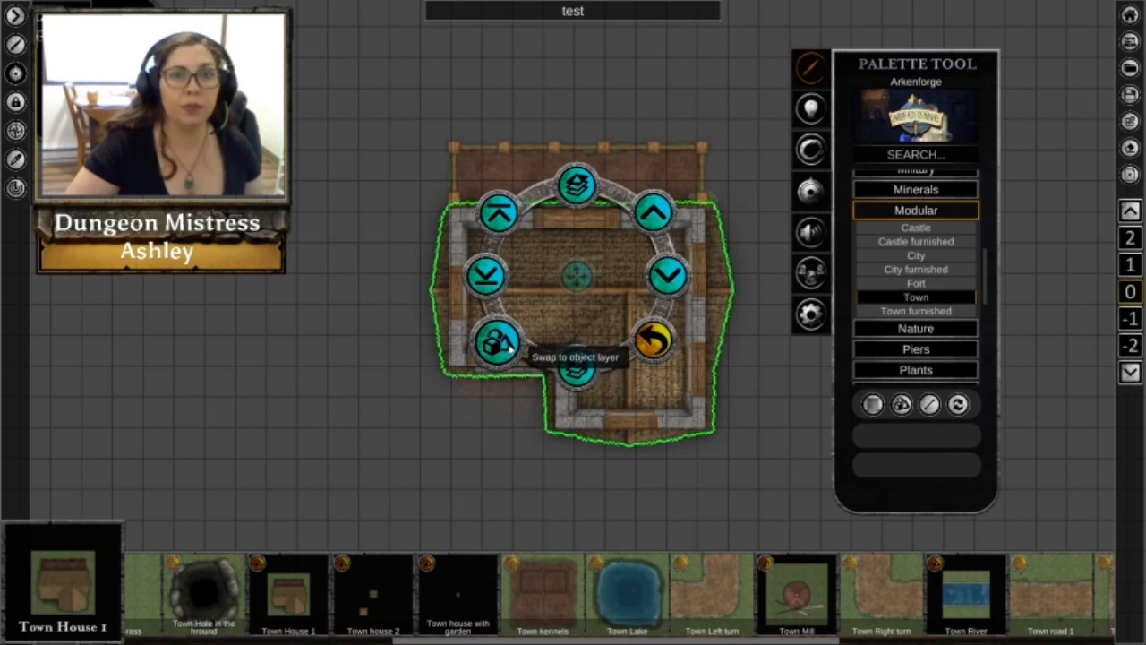
click(506, 351)
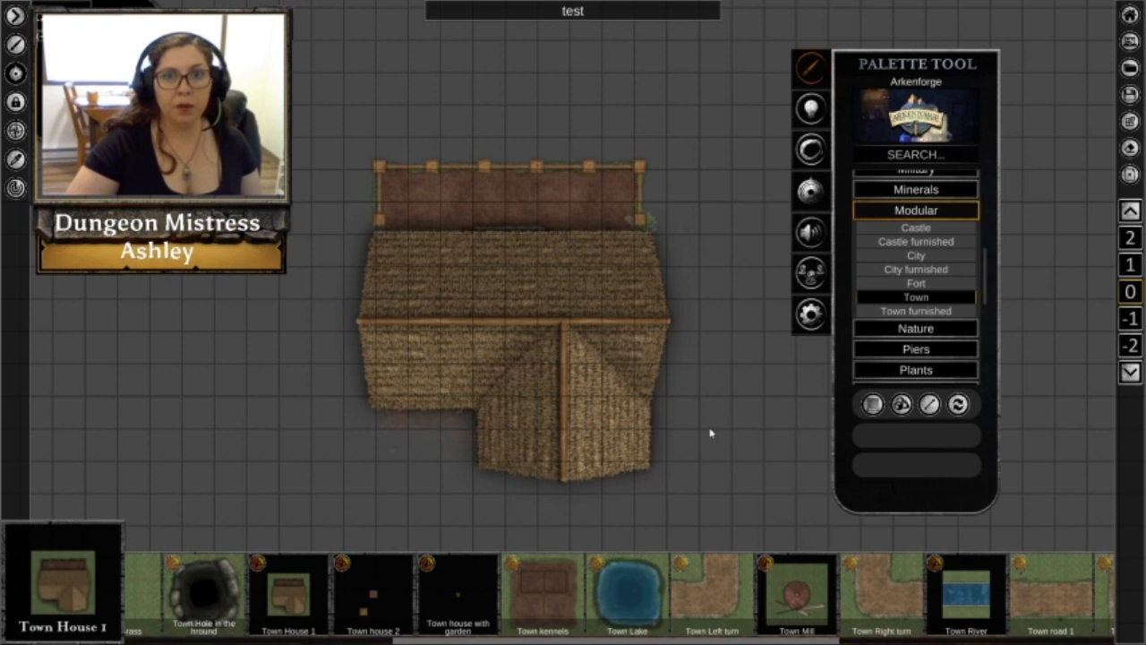
Hide the roof from players and toggle hidden object visibility inside the player view box
right_click(543, 331)
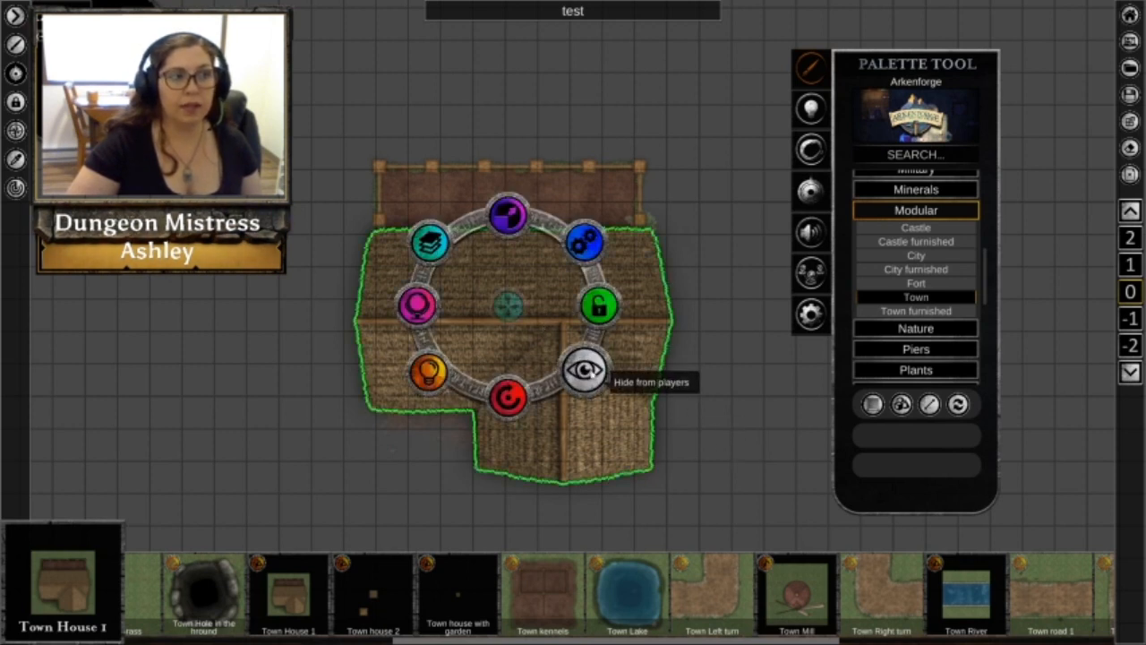
click(583, 369)
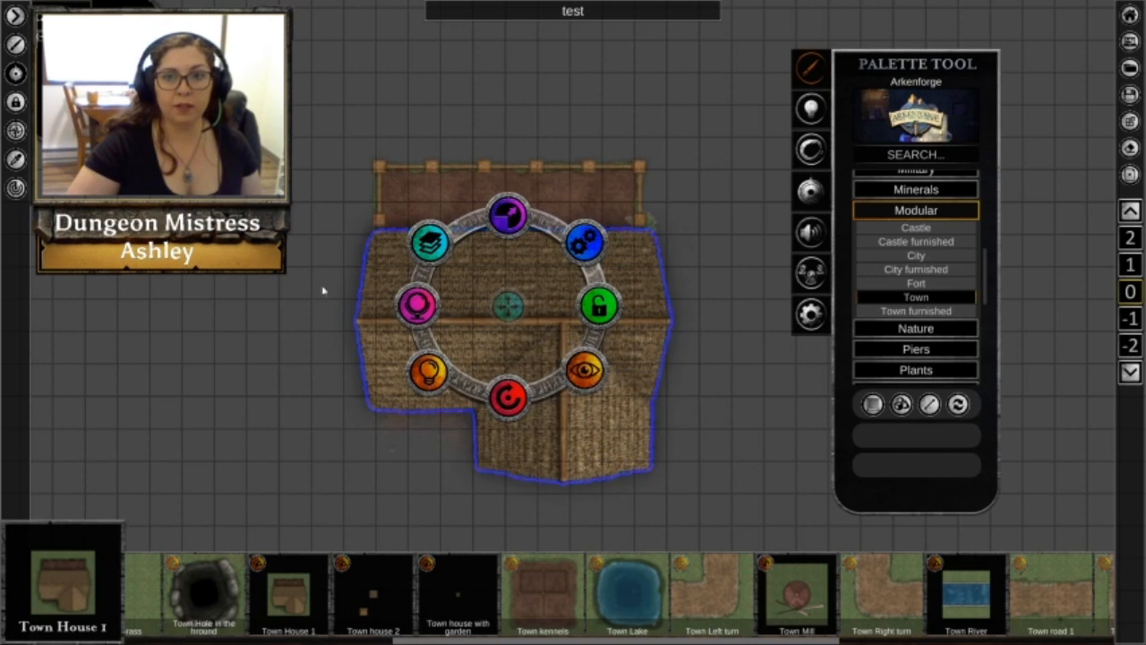
click(16, 77)
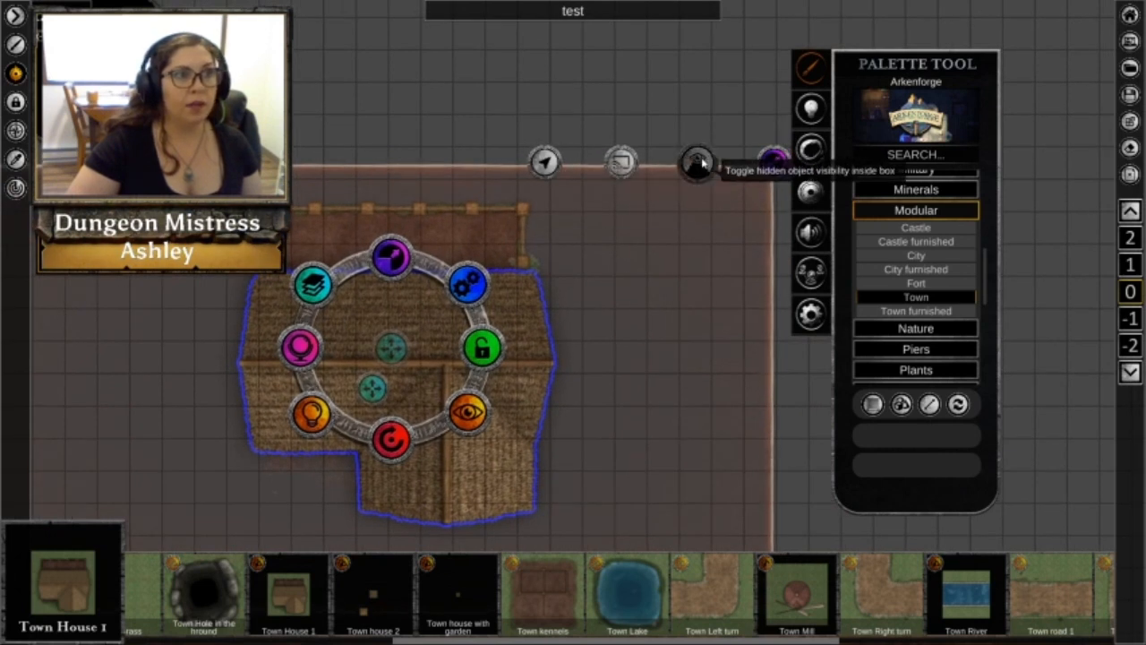
click(697, 163)
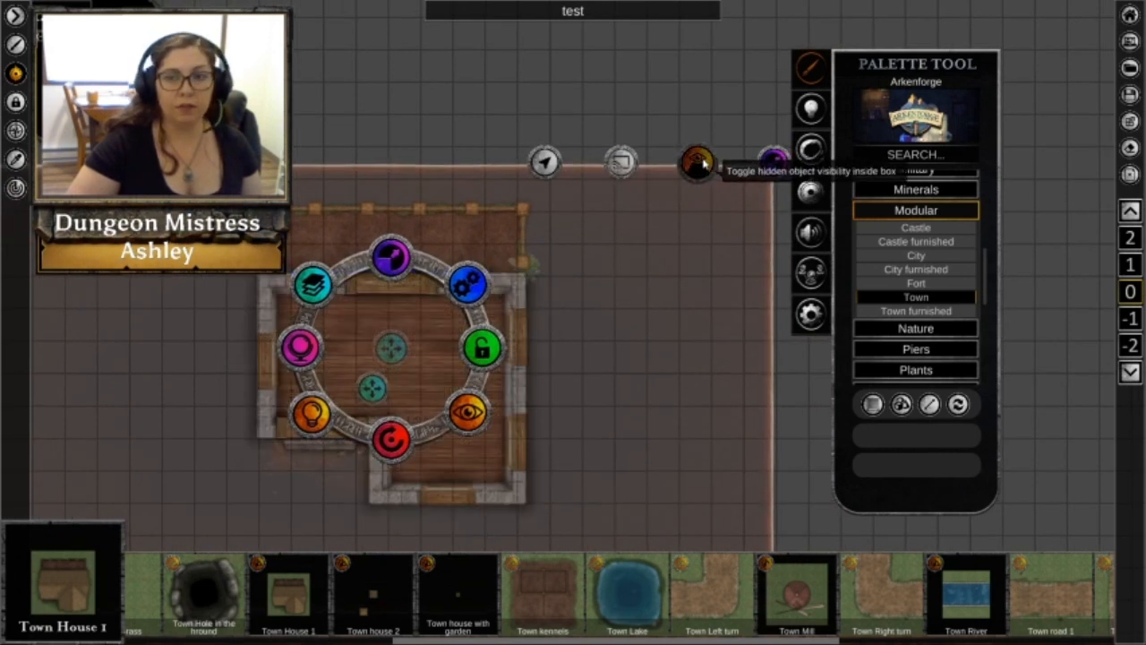
Make the roof visible to players again and turn off the player view box
click(474, 415)
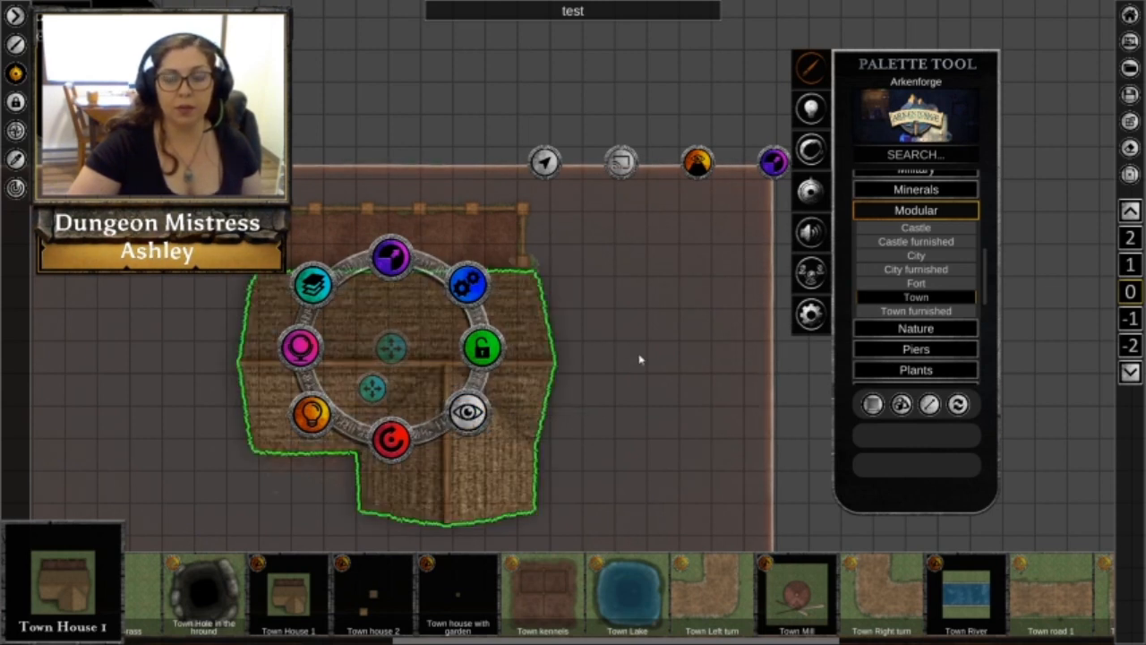
click(639, 359)
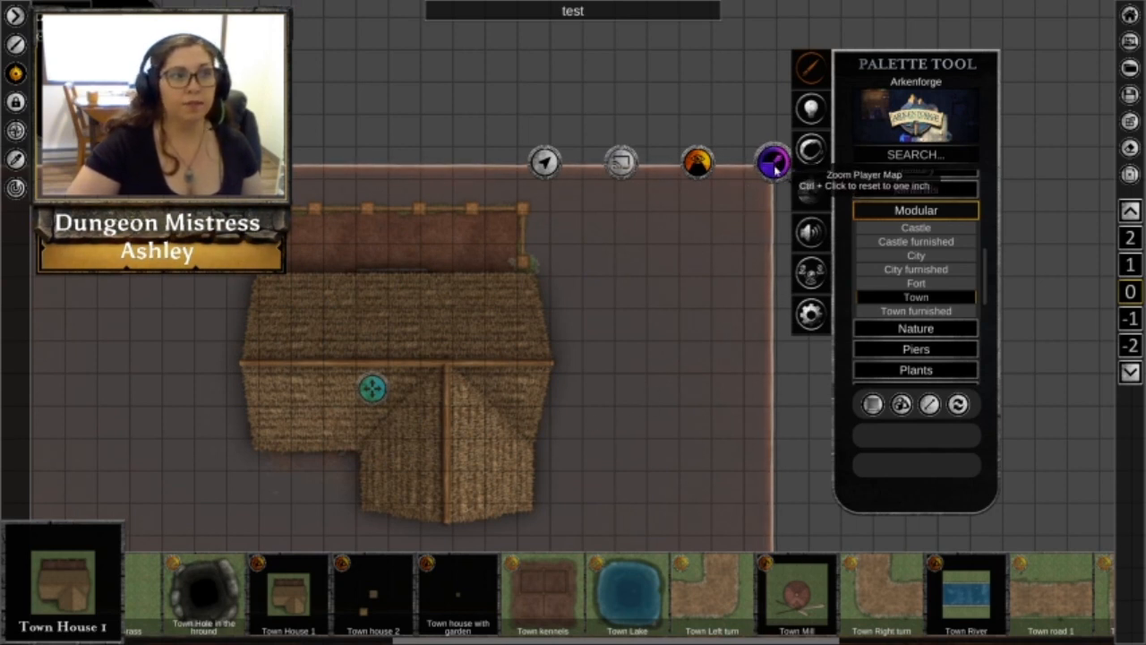
click(16, 74)
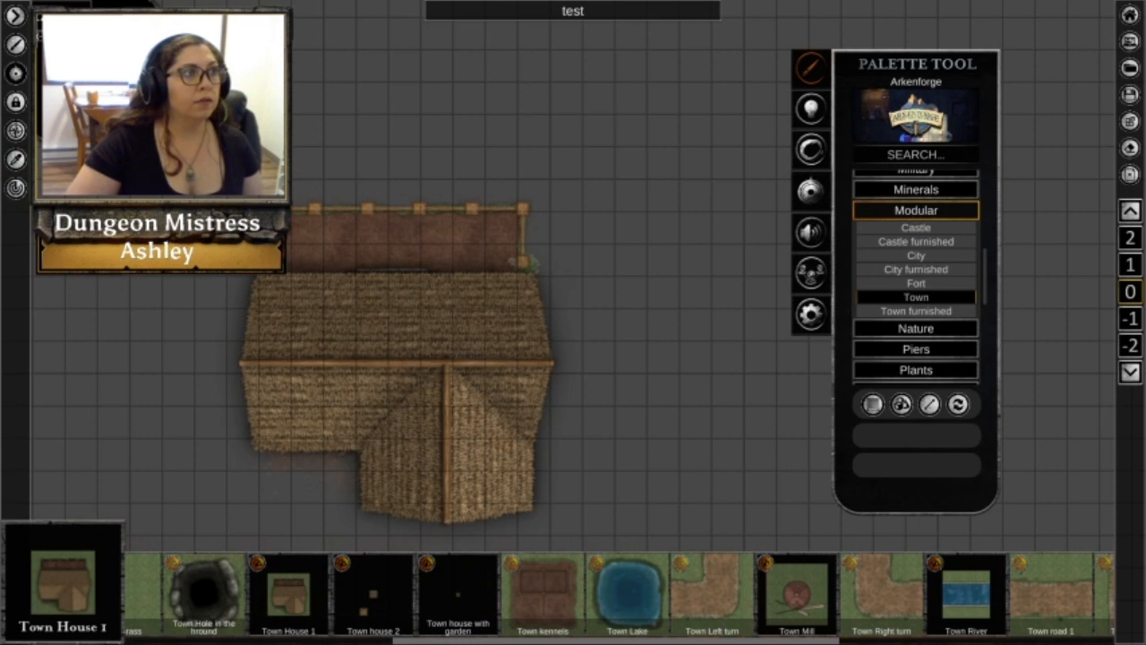
Select the whole house including its roof and patio, group all the pieces, and lock the group
middle_drag(686, 424, 700, 409)
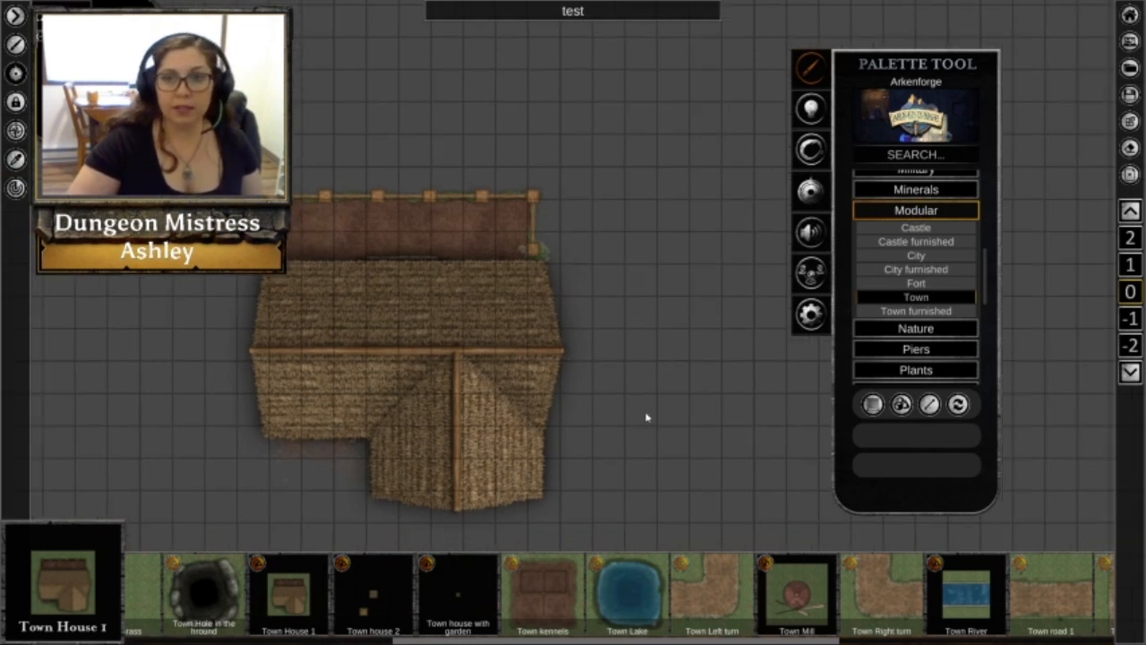
drag(209, 140, 628, 556)
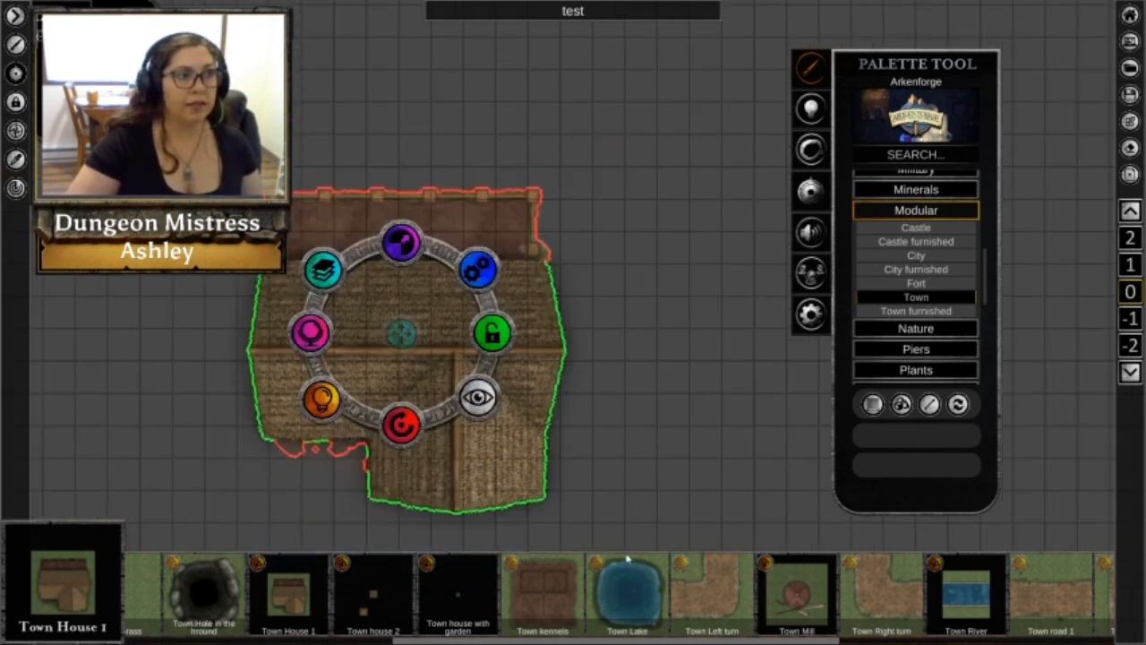
click(478, 269)
click(492, 334)
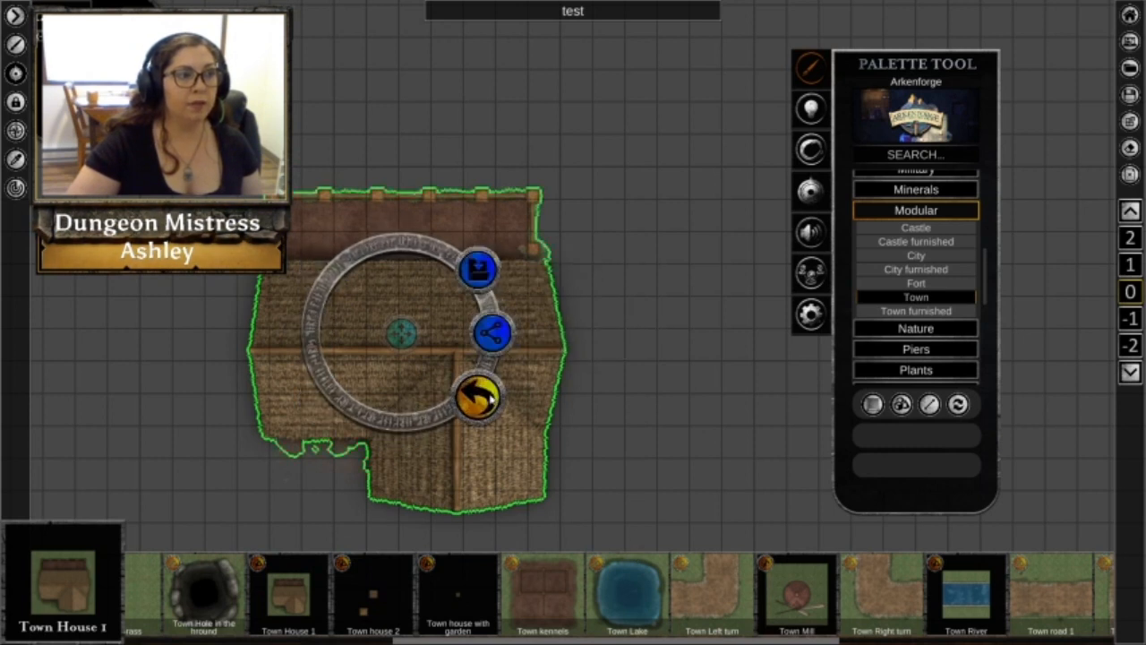
click(480, 401)
click(494, 340)
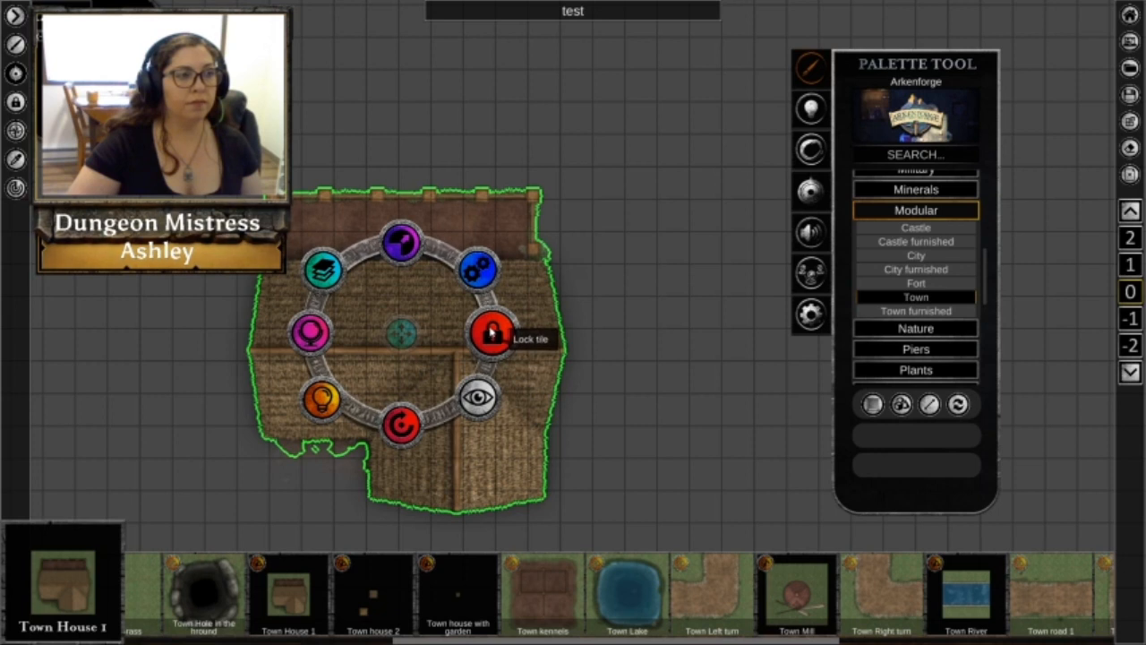
click(642, 437)
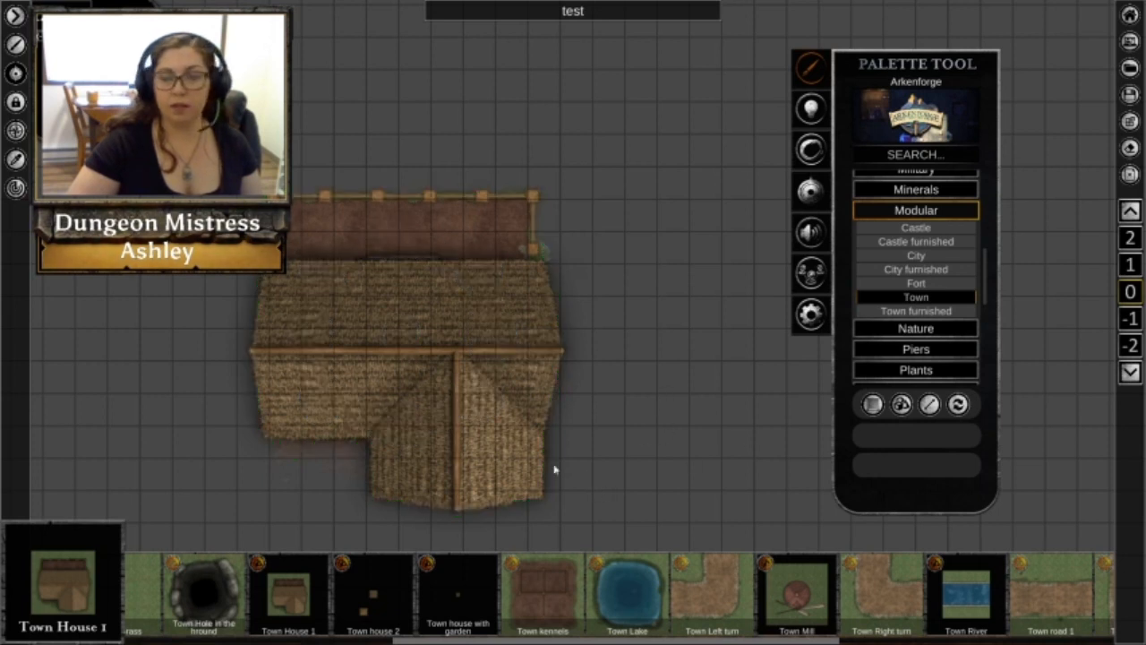